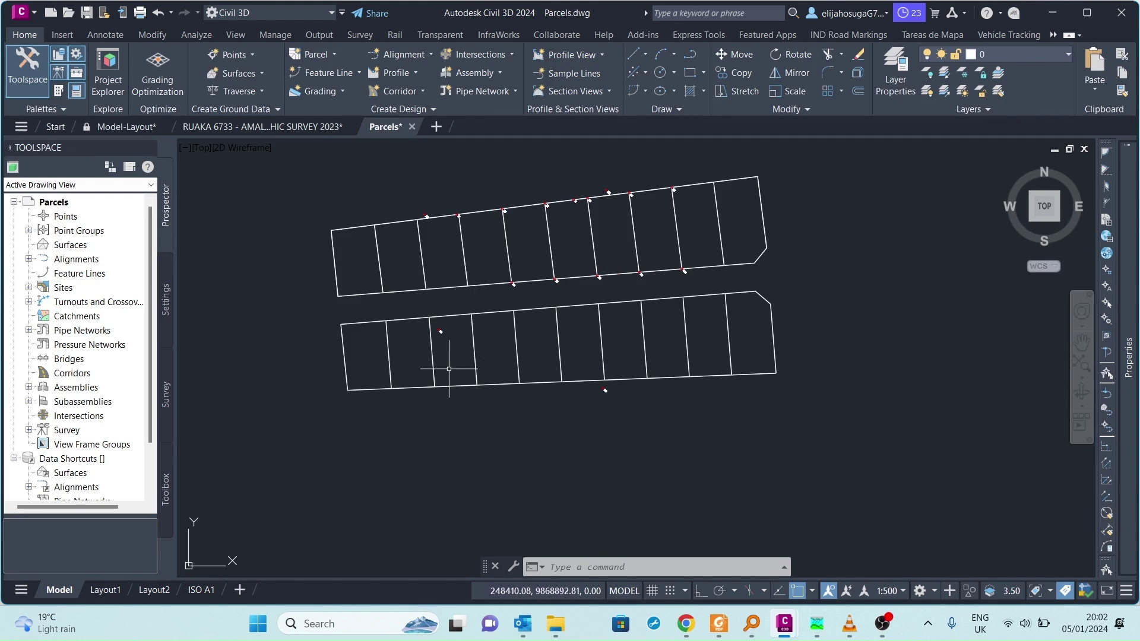
- Examine the two rows of plots, their labelled corner points, and the lower row's dividing and boundary lines
{"action": "scroll", "coordinate": [461, 294], "scroll_direction": "up", "scroll_amount": 2}
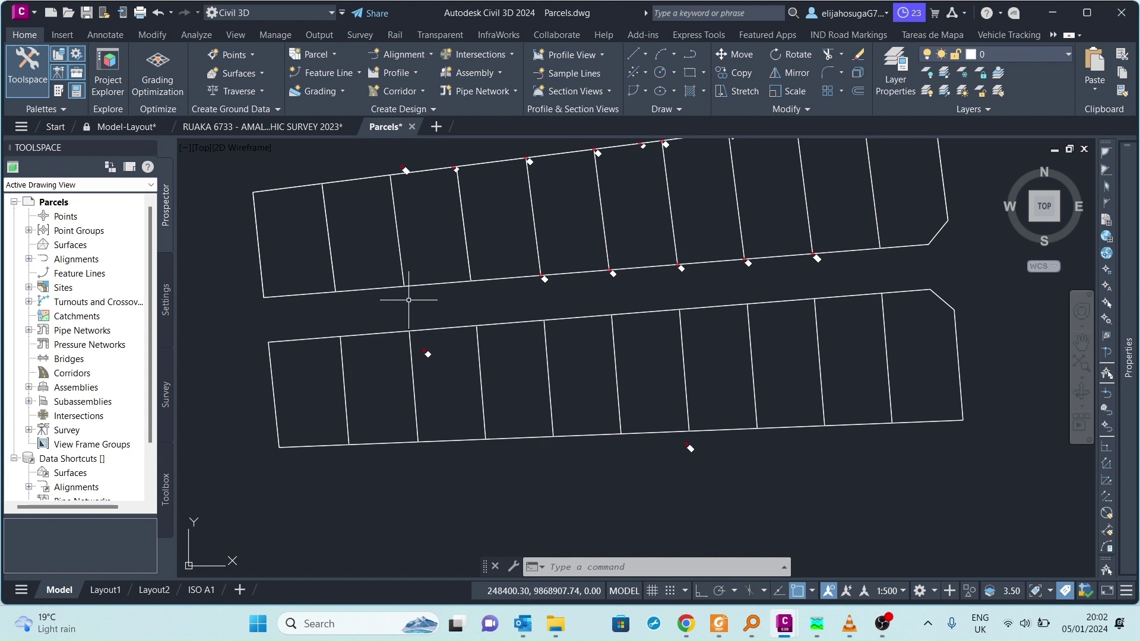
{"action": "scroll", "coordinate": [392, 306], "scroll_direction": "down", "scroll_amount": 4}
{"action": "scroll", "coordinate": [457, 376], "scroll_direction": "up", "scroll_amount": 4}
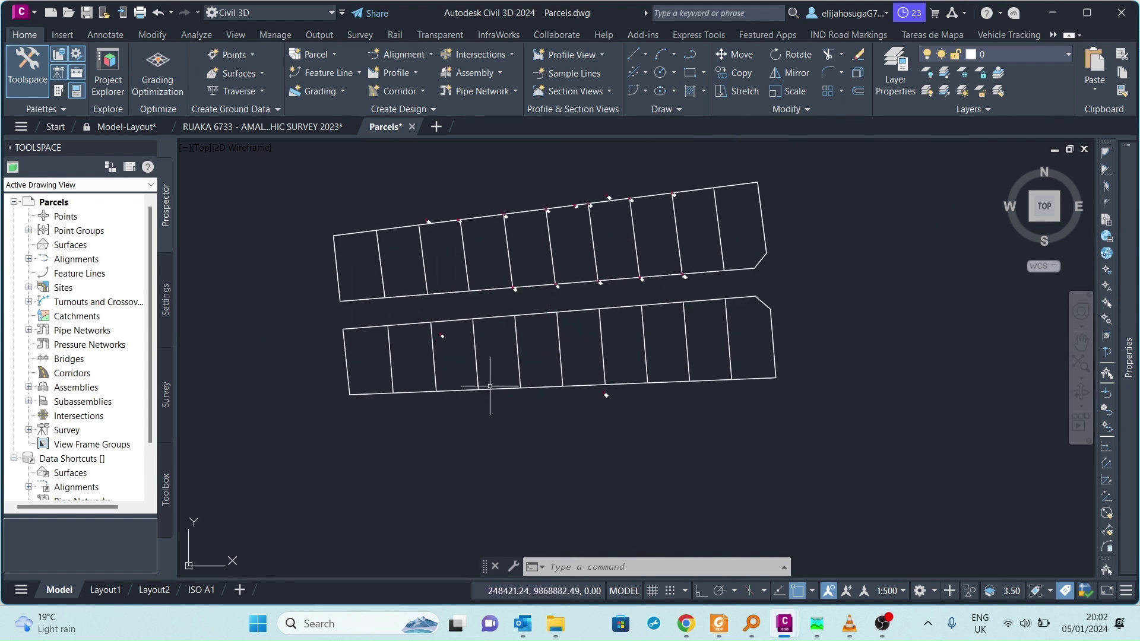
{"action": "middle_click_drag", "start_coordinate": [441, 334], "coordinate": [499, 360]}
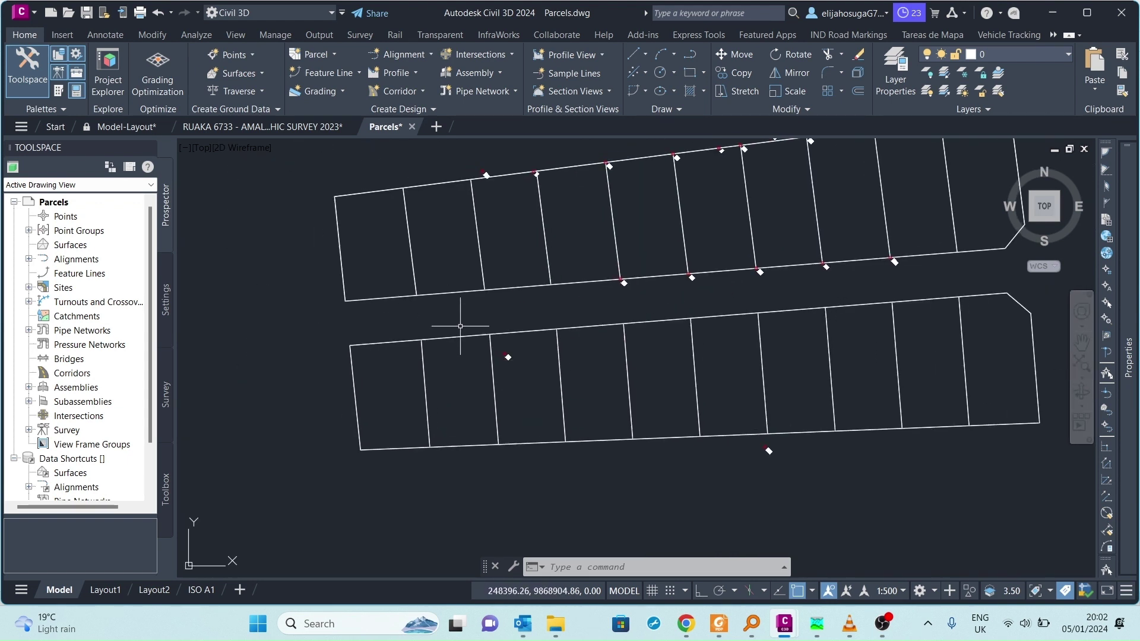
{"action": "scroll", "coordinate": [461, 329], "scroll_direction": "down", "scroll_amount": 4}
{"action": "scroll", "coordinate": [591, 298], "scroll_direction": "up", "scroll_amount": 10}
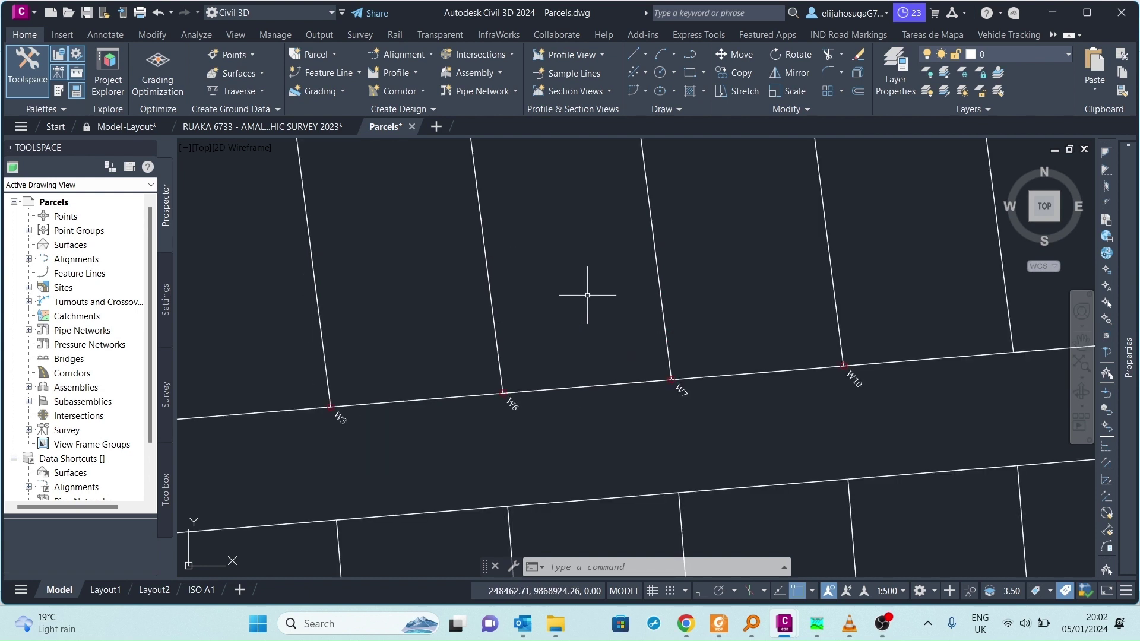
{"action": "scroll", "coordinate": [592, 297], "scroll_direction": "down", "scroll_amount": 6}
{"action": "scroll", "coordinate": [624, 369], "scroll_direction": "down", "scroll_amount": 5}
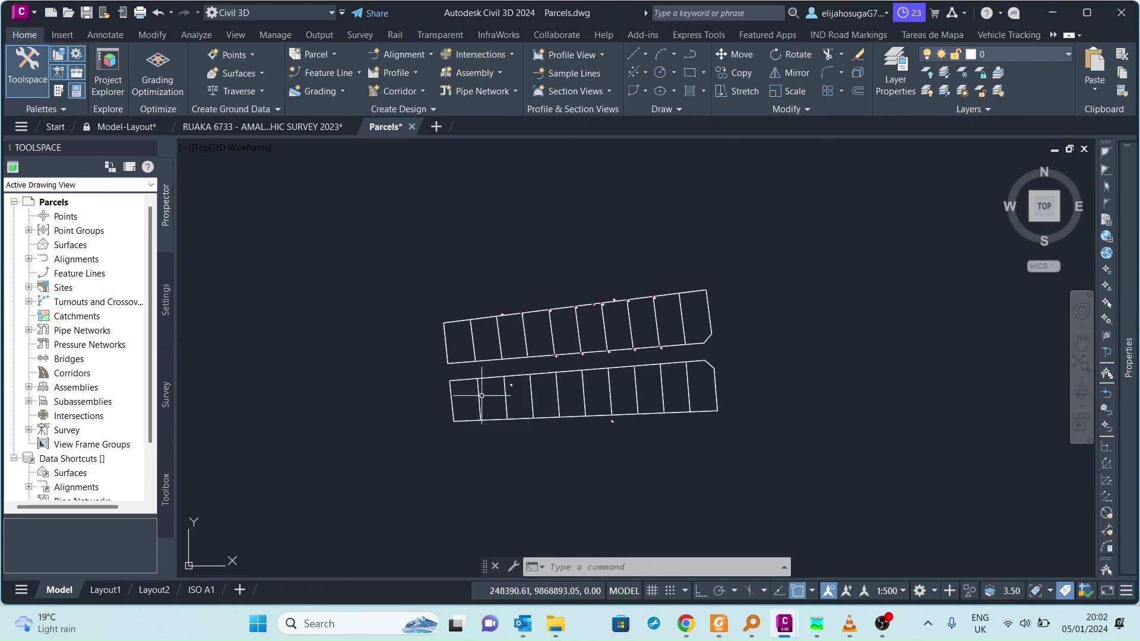
{"action": "scroll", "coordinate": [476, 373], "scroll_direction": "up", "scroll_amount": 2}
{"action": "left_click", "coordinate": [476, 373]}
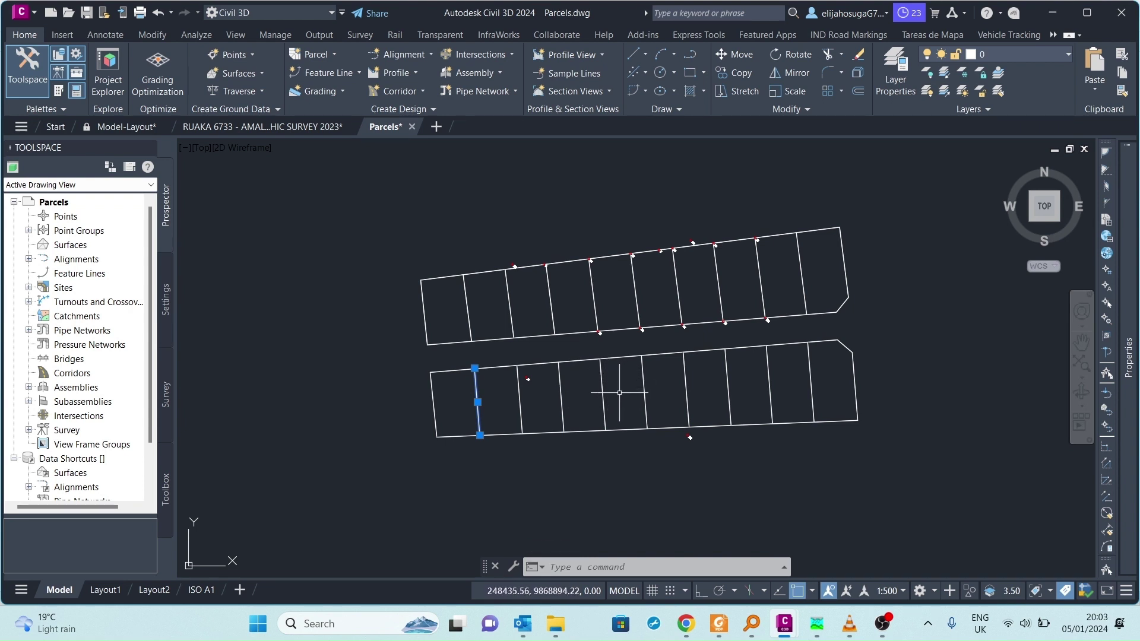
{"action": "key", "text": "Escape"}
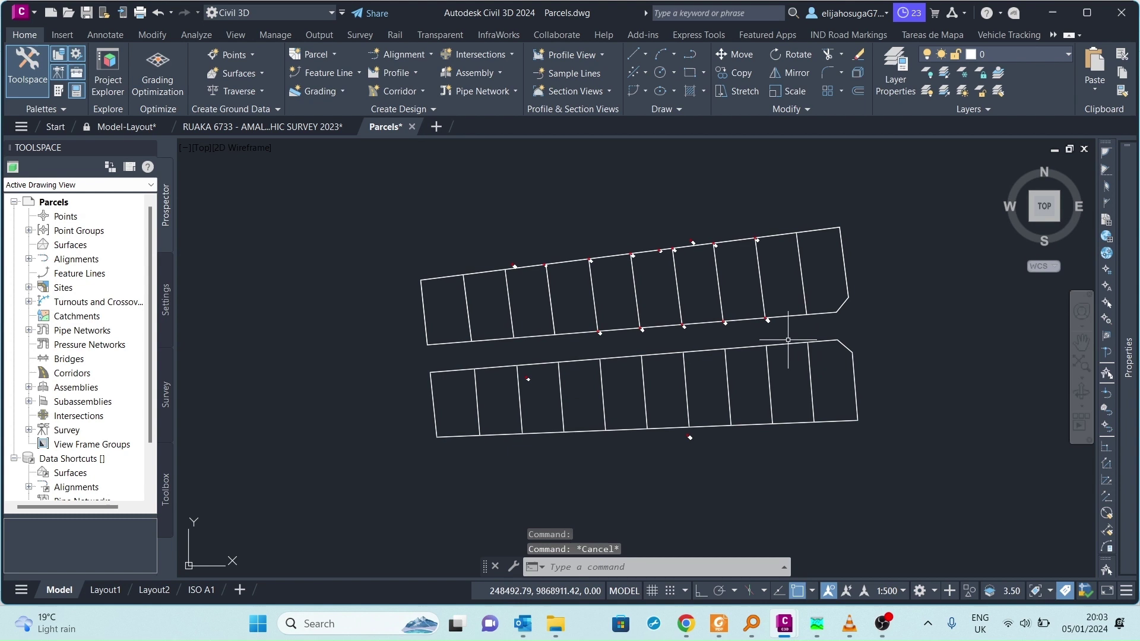
{"action": "left_click", "coordinate": [452, 370]}
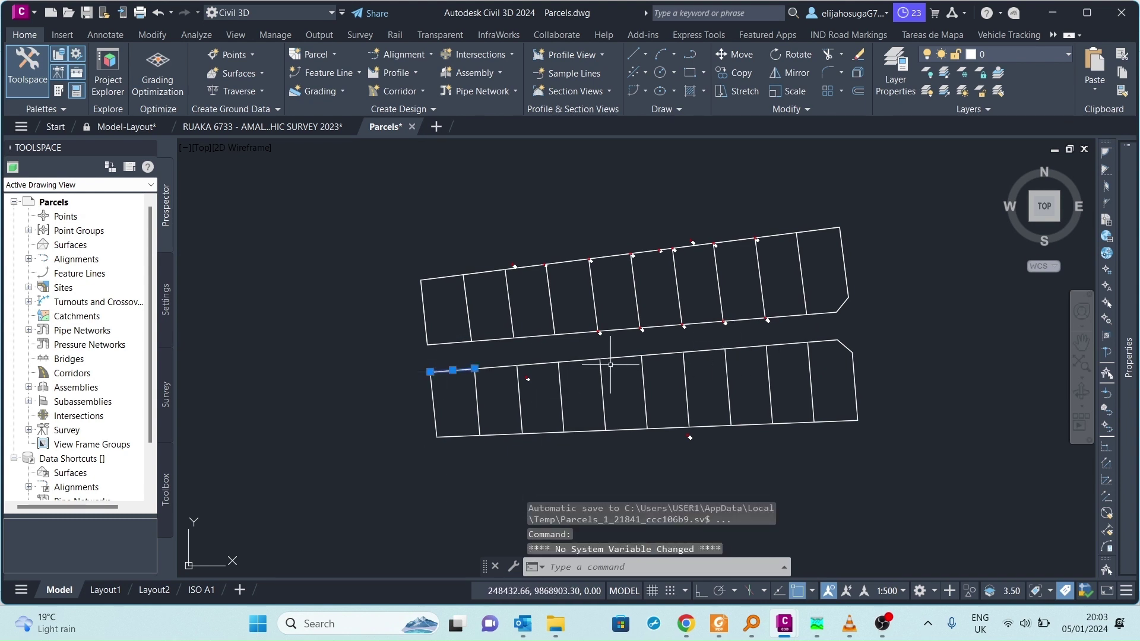
{"action": "key", "text": "Escape"}
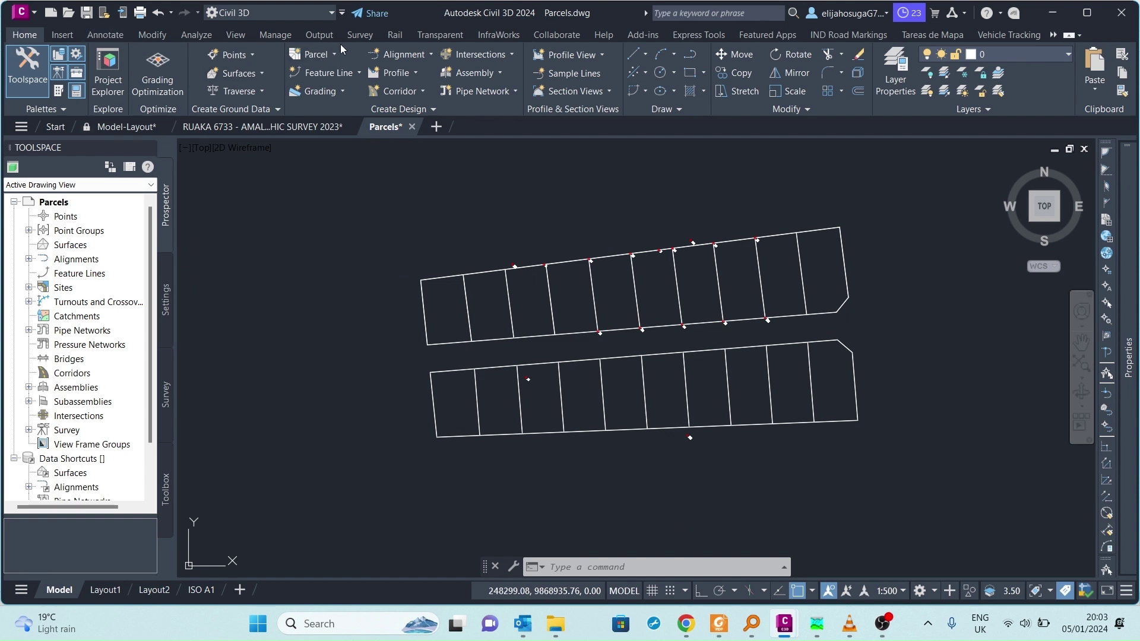
- Start a tangent-tangent parcel layout without curves in Site 1, using the Property parcel style and automatically added segment labels
{"action": "left_click", "coordinate": [319, 56]}
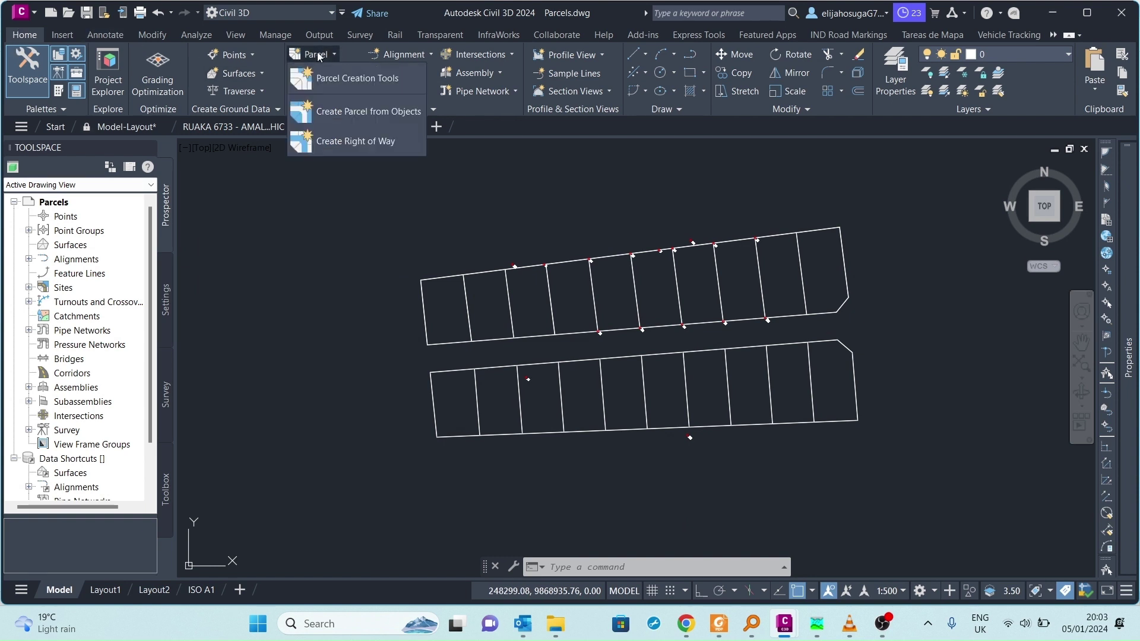
{"action": "left_click", "coordinate": [340, 78]}
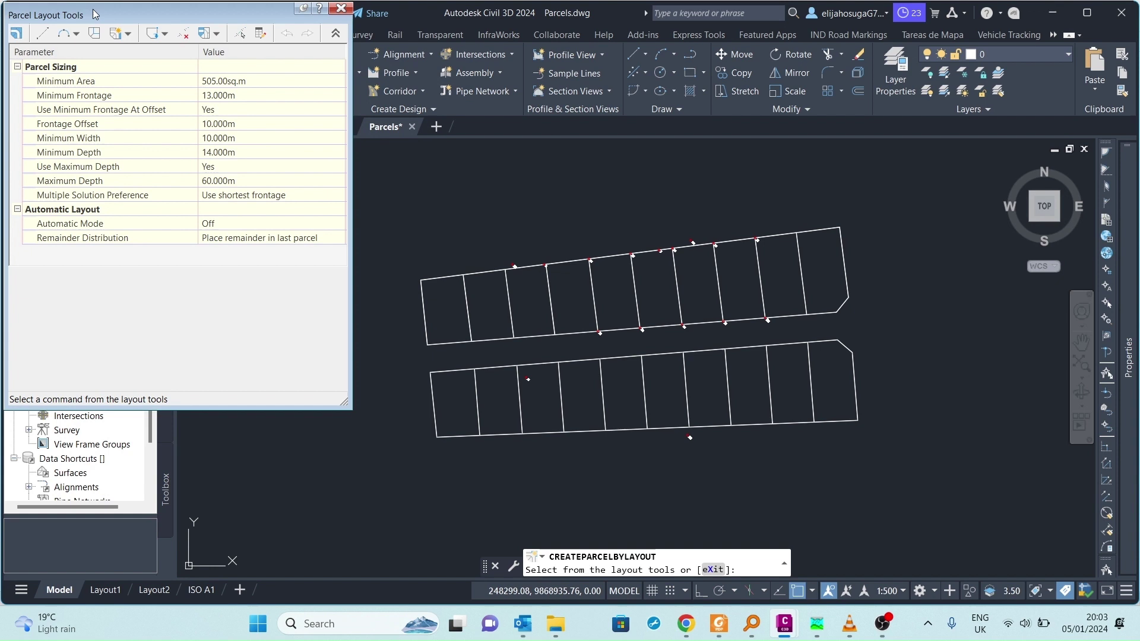
{"action": "left_click_drag", "start_coordinate": [101, 14], "coordinate": [140, 13]}
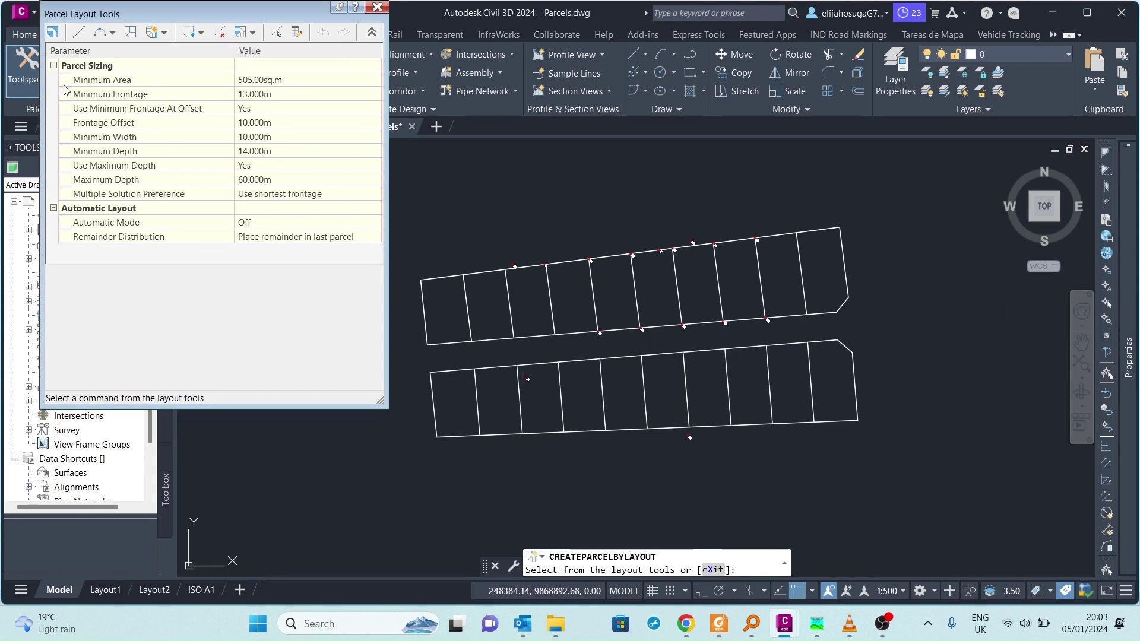
{"action": "left_click", "coordinate": [131, 33]}
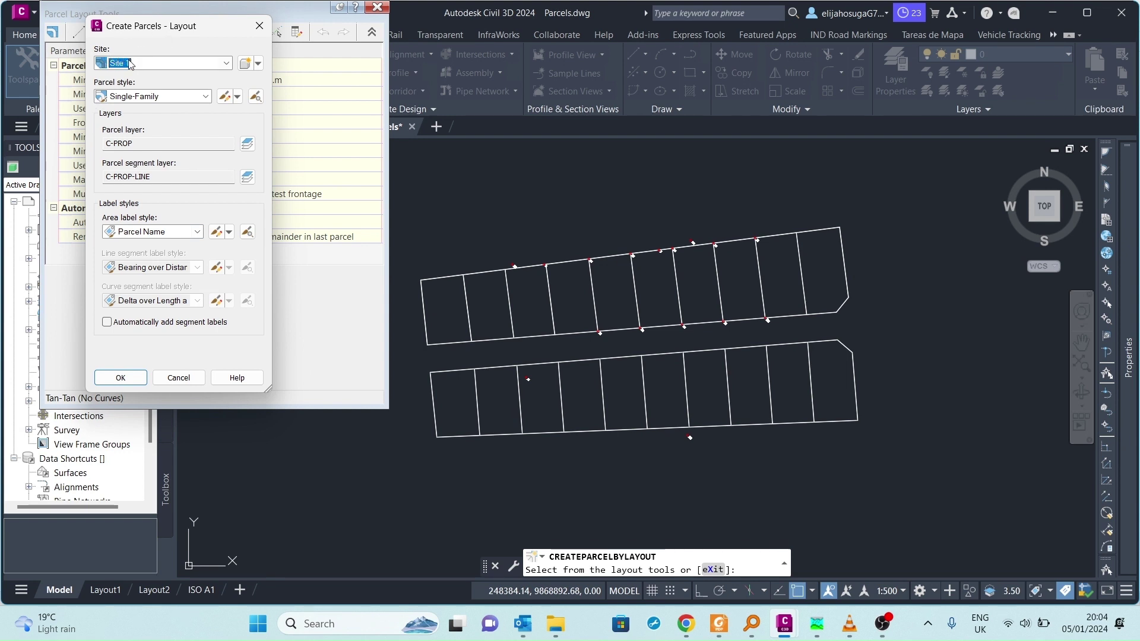
{"action": "left_click", "coordinate": [138, 101]}
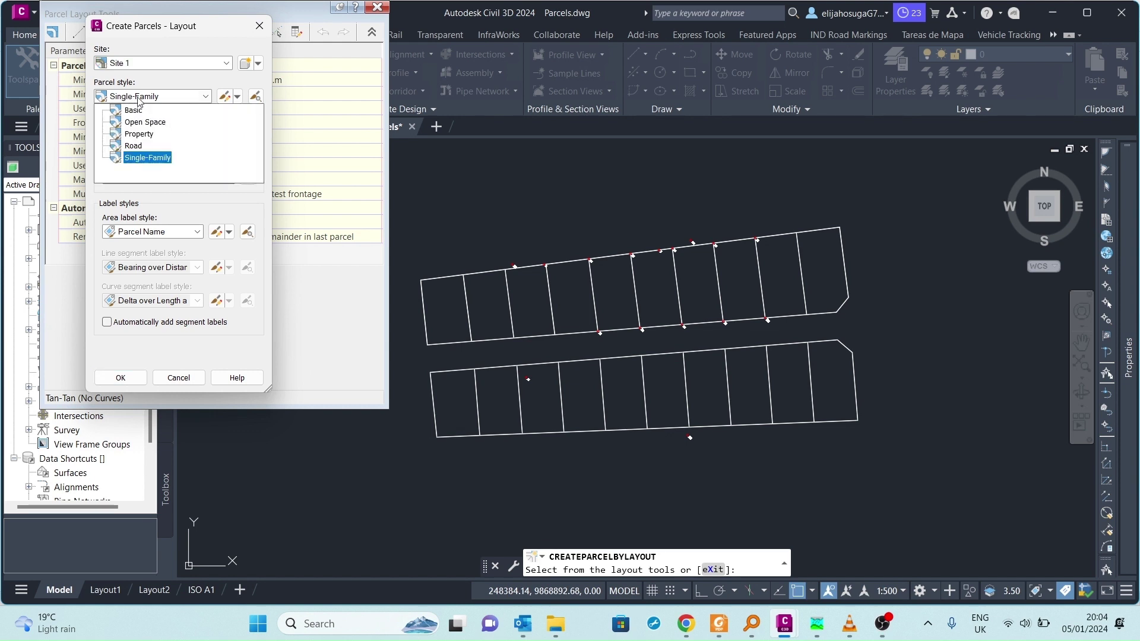
{"action": "left_click", "coordinate": [139, 134]}
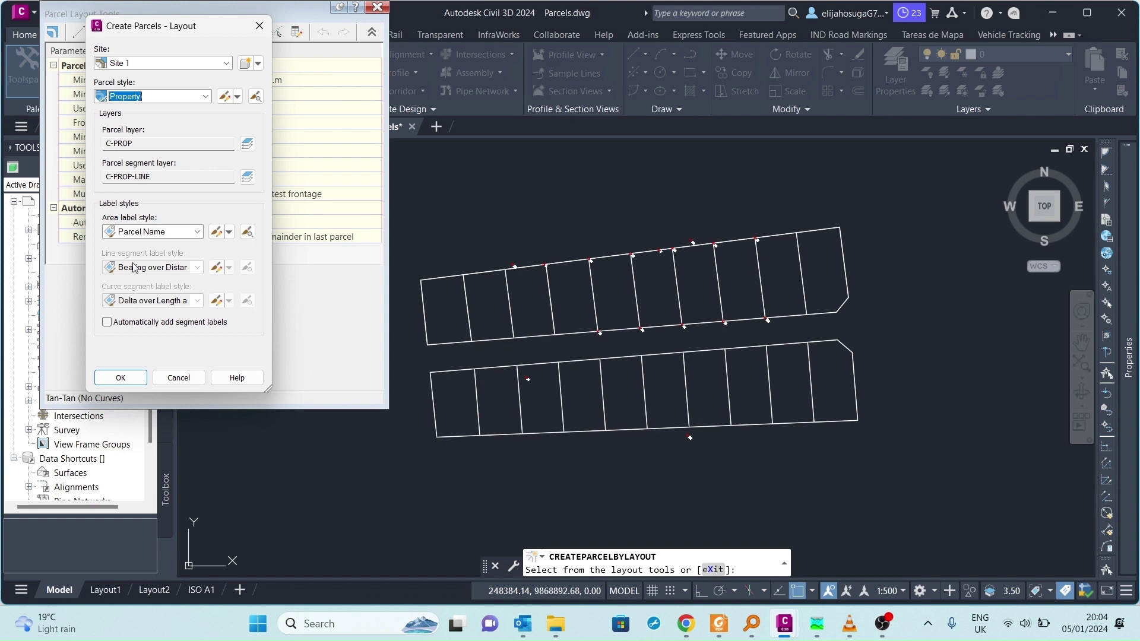
{"action": "left_click", "coordinate": [107, 323]}
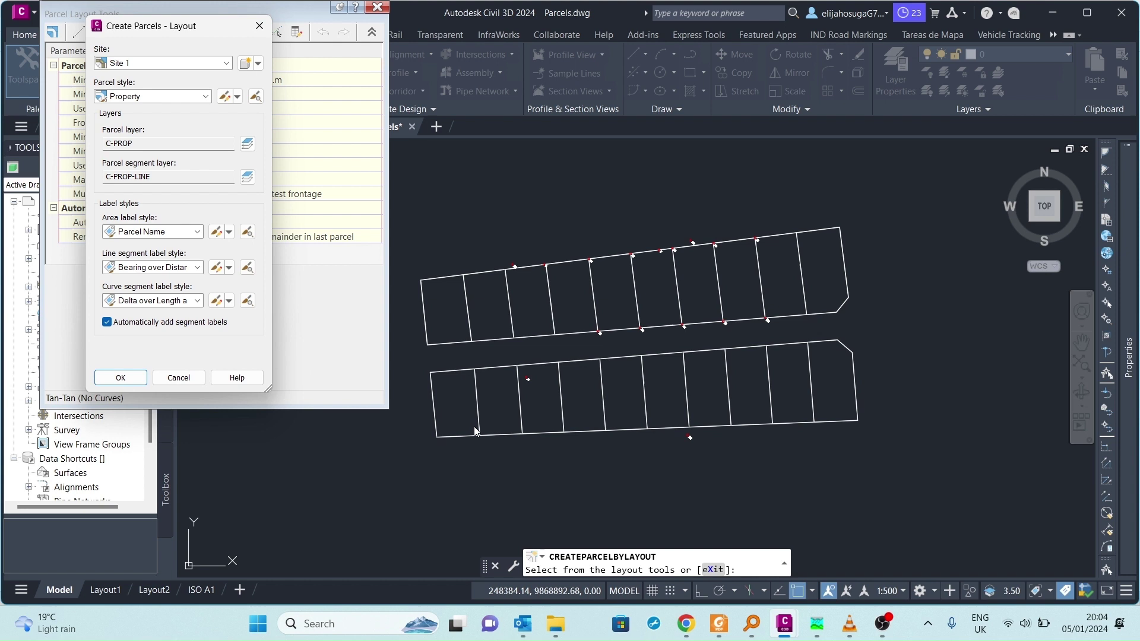
{"action": "left_click", "coordinate": [121, 379]}
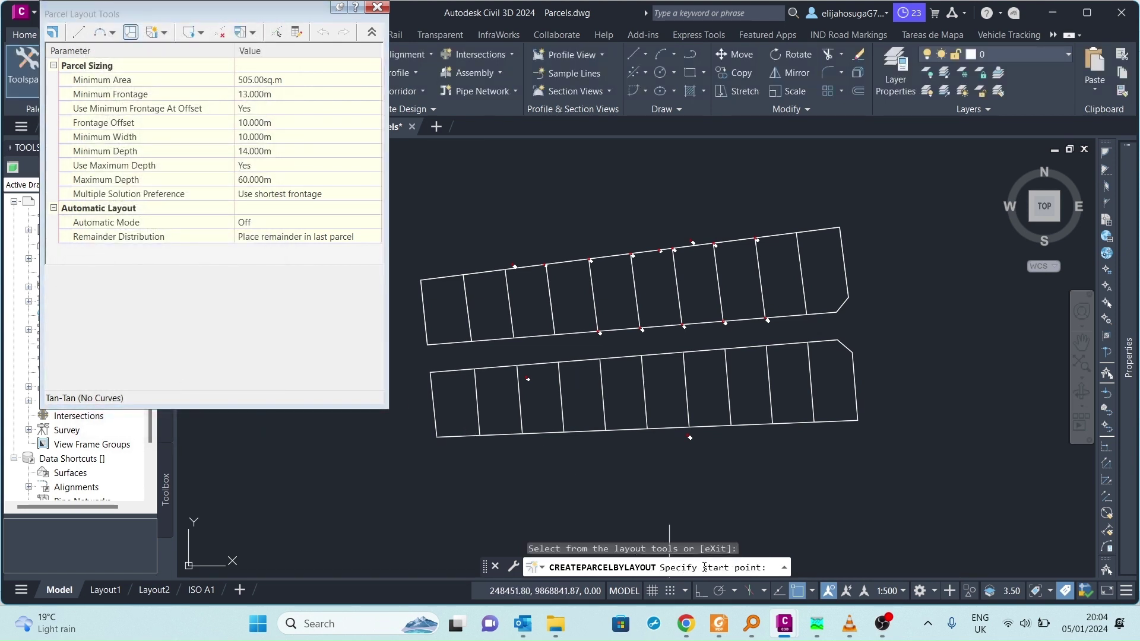
- Trace the lower plot row's outer boundary through all five corners as a closed parcel, and finish the parcel layout
{"action": "left_click", "coordinate": [431, 372]}
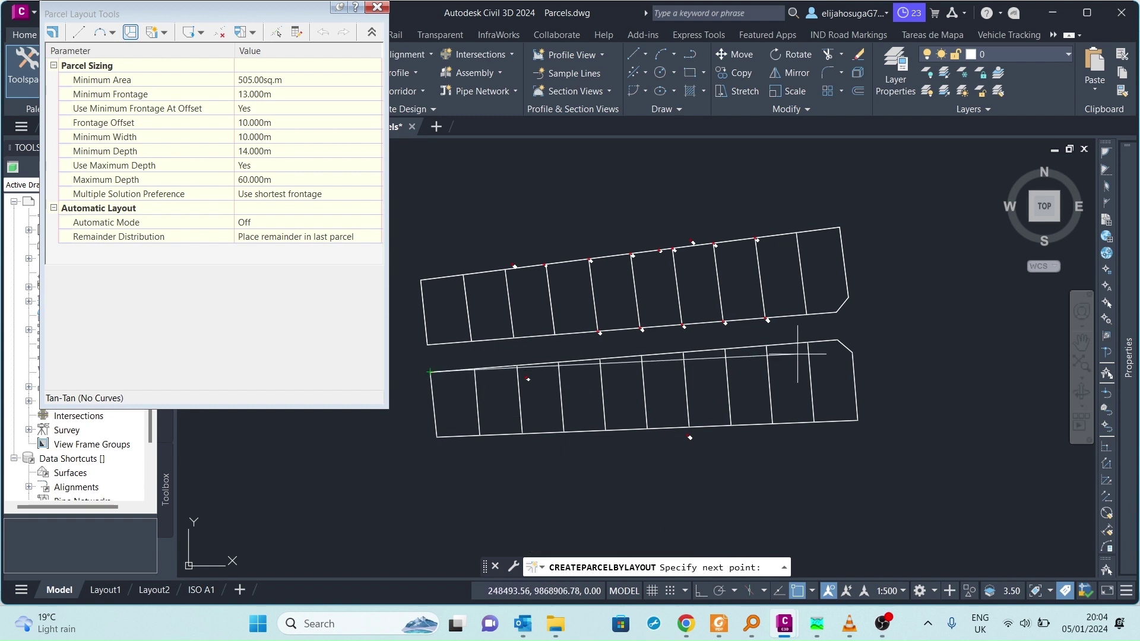
{"action": "left_click", "coordinate": [838, 340]}
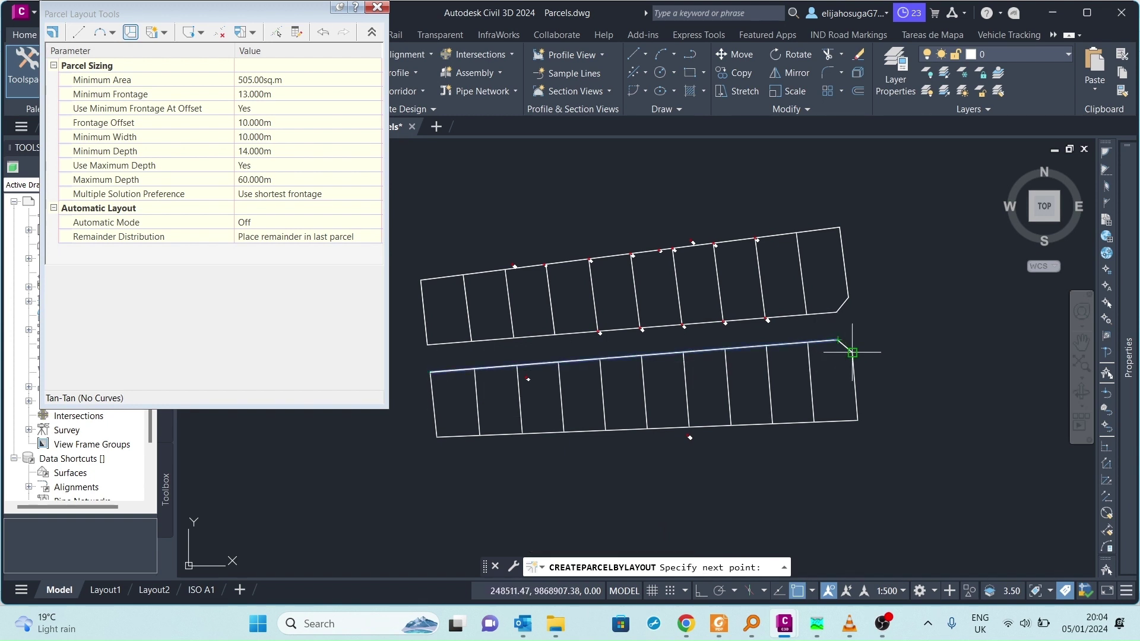
{"action": "left_click", "coordinate": [852, 352]}
{"action": "left_click", "coordinate": [858, 420]}
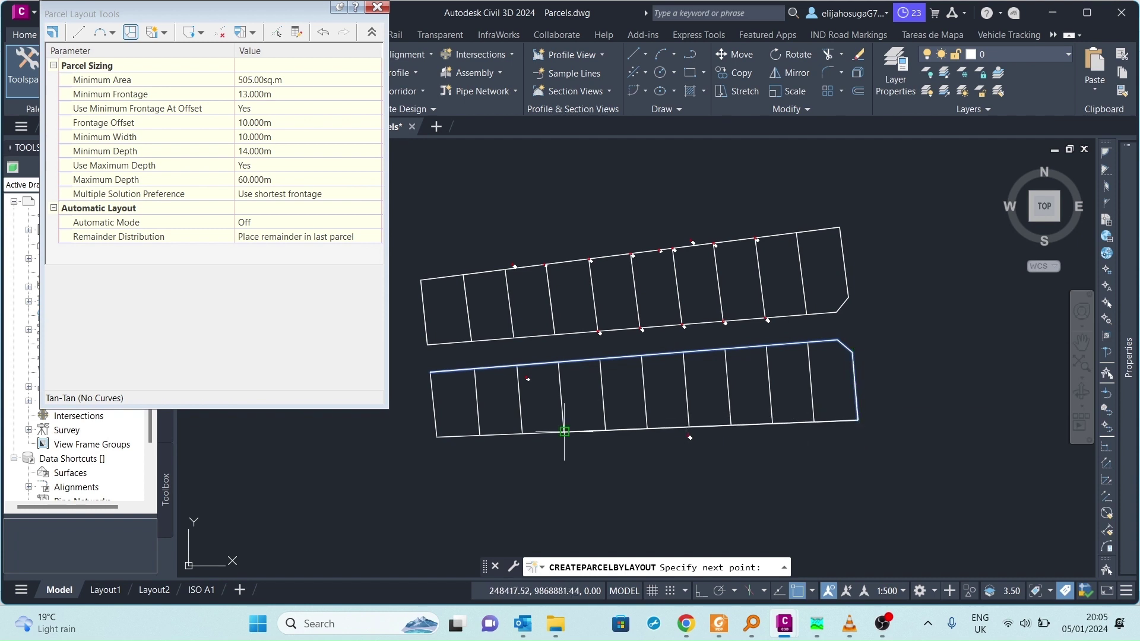
{"action": "left_click", "coordinate": [436, 437]}
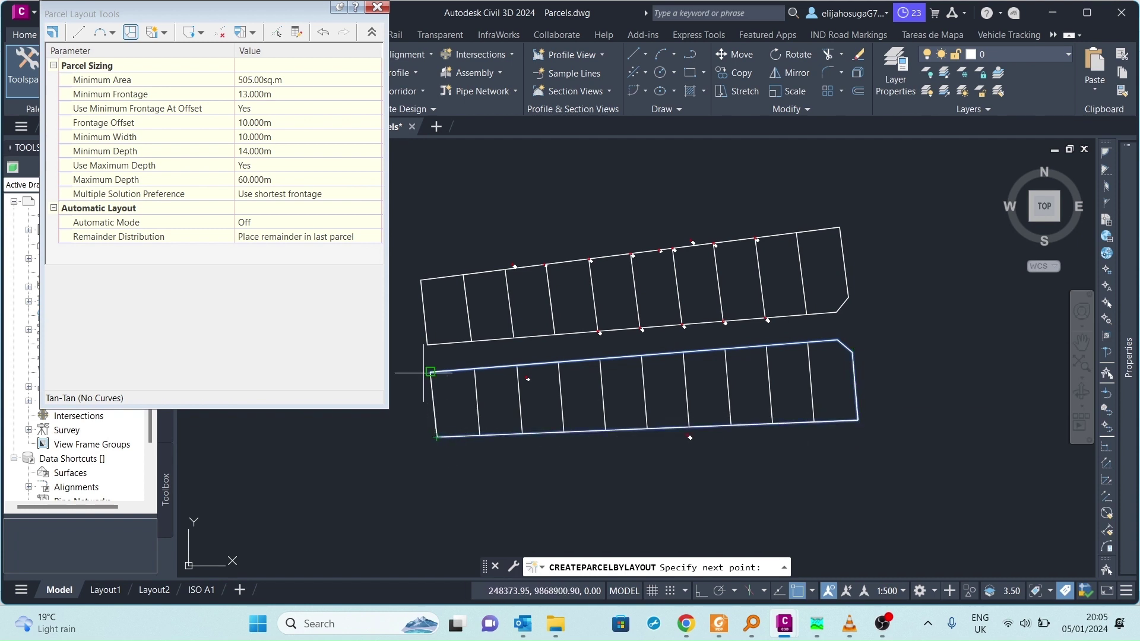
{"action": "left_click", "coordinate": [431, 372]}
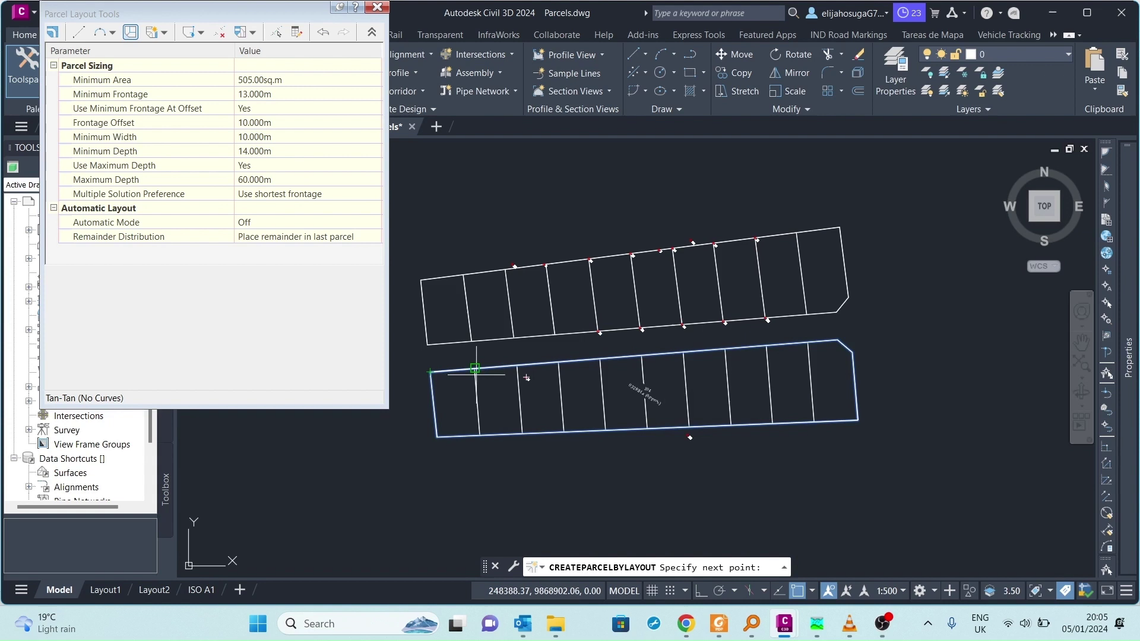
{"action": "key", "text": "Return"}
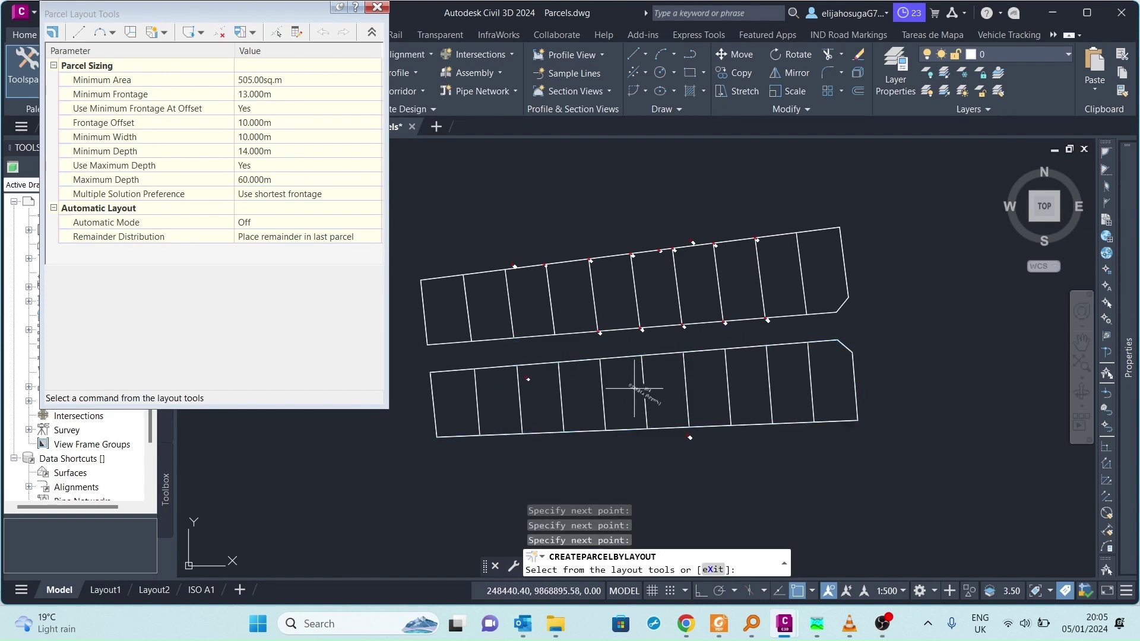
{"action": "scroll", "coordinate": [641, 388], "scroll_direction": "up", "scroll_amount": 4}
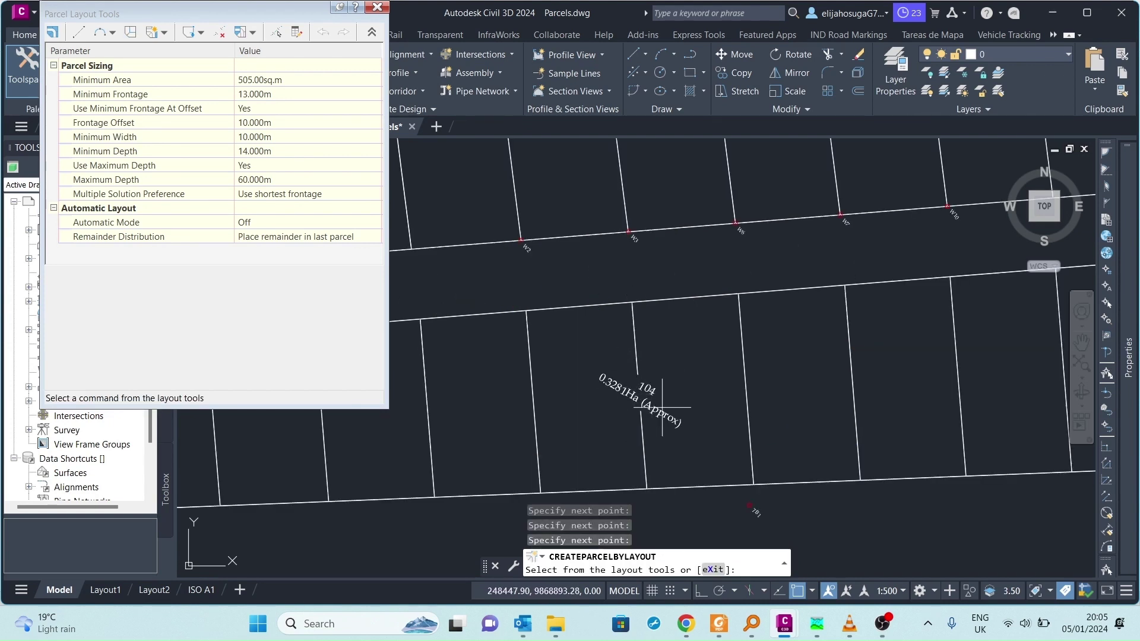
{"action": "scroll", "coordinate": [652, 373], "scroll_direction": "down", "scroll_amount": 4}
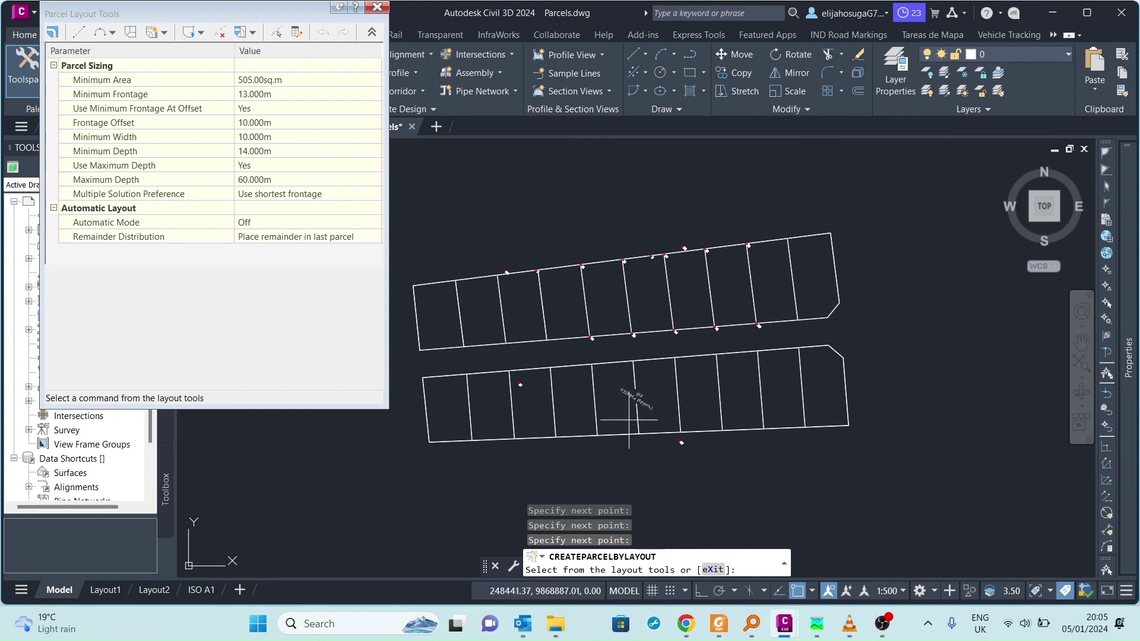
{"action": "key", "text": "Escape"}
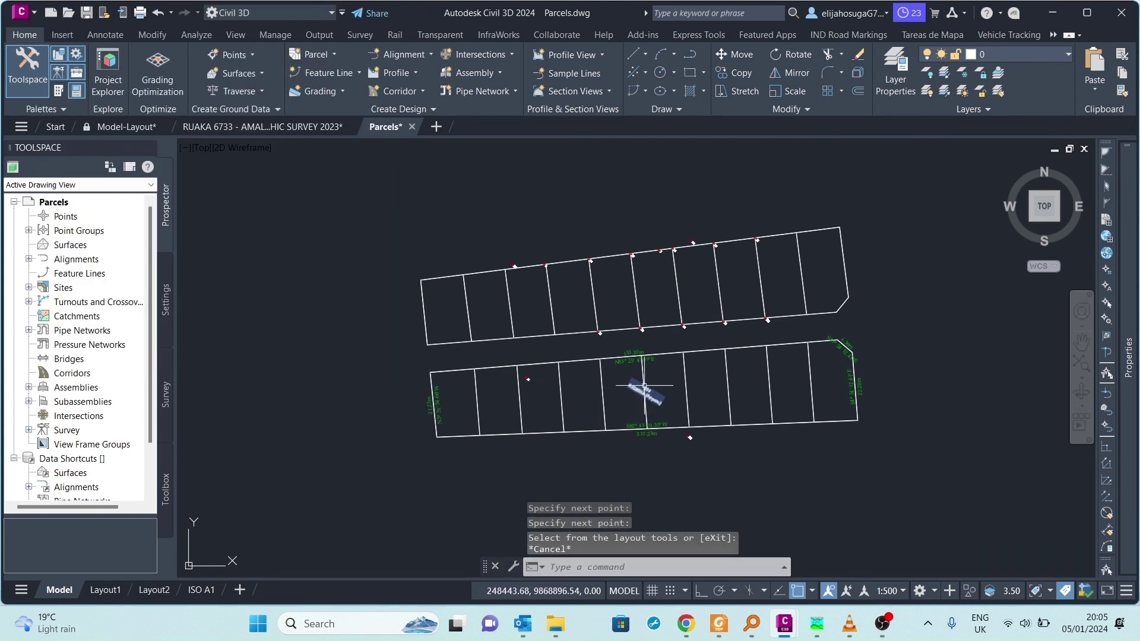
- Examine the new parcel's number and area label together with the bearing and distance labels along its boundary
{"action": "scroll", "coordinate": [642, 386], "scroll_direction": "up", "scroll_amount": 3}
{"action": "scroll", "coordinate": [636, 392], "scroll_direction": "down", "scroll_amount": 3}
{"action": "scroll", "coordinate": [588, 386], "scroll_direction": "up", "scroll_amount": 5}
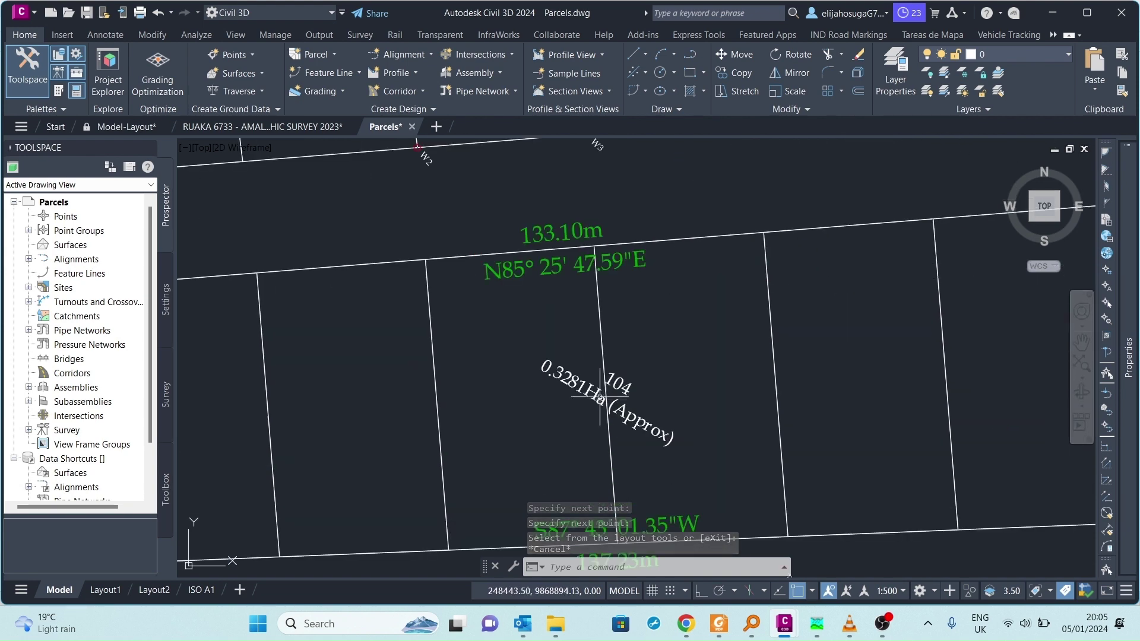
{"action": "scroll", "coordinate": [585, 380], "scroll_direction": "down", "scroll_amount": 2}
{"action": "left_click", "coordinate": [628, 397]}
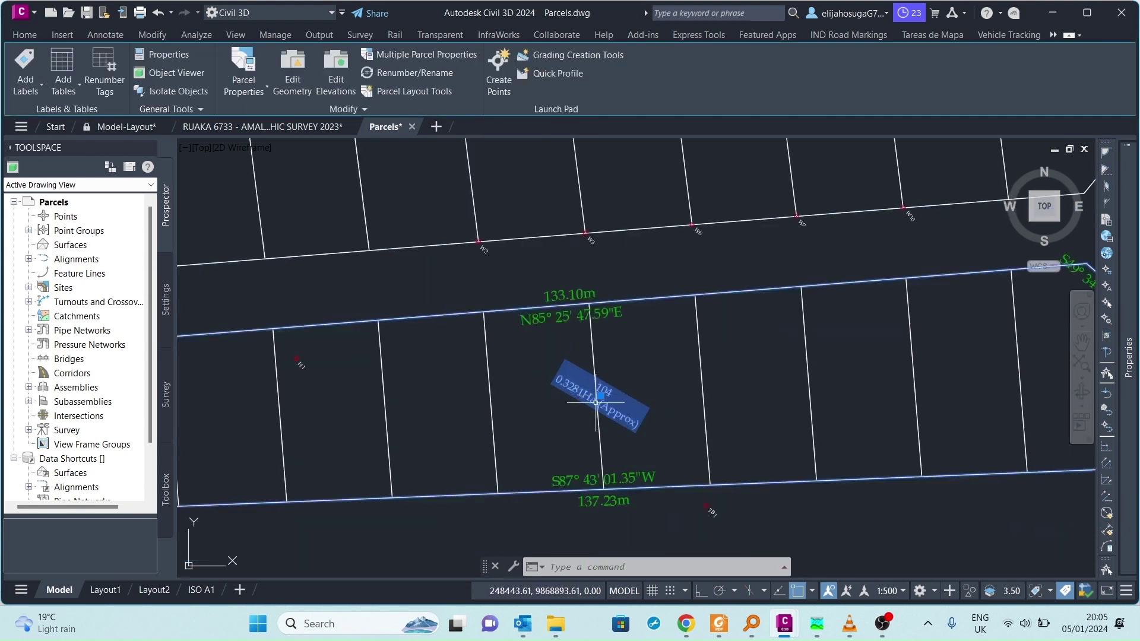
{"action": "scroll", "coordinate": [596, 402], "scroll_direction": "down", "scroll_amount": 2}
{"action": "scroll", "coordinate": [641, 335], "scroll_direction": "up", "scroll_amount": 4}
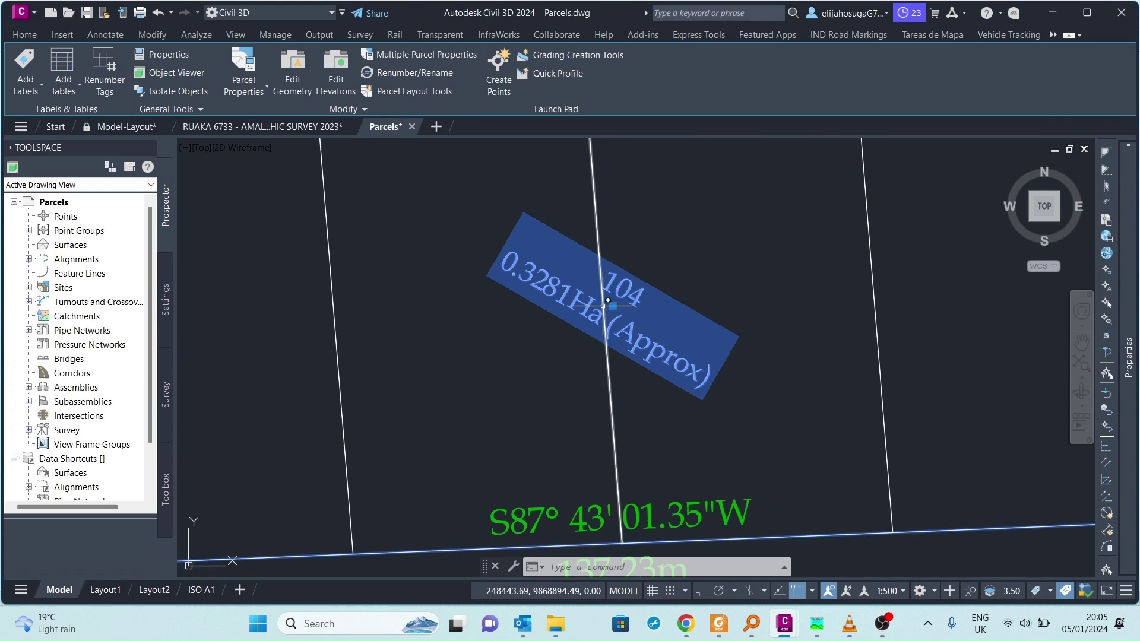
{"action": "scroll", "coordinate": [582, 314], "scroll_direction": "down", "scroll_amount": 4}
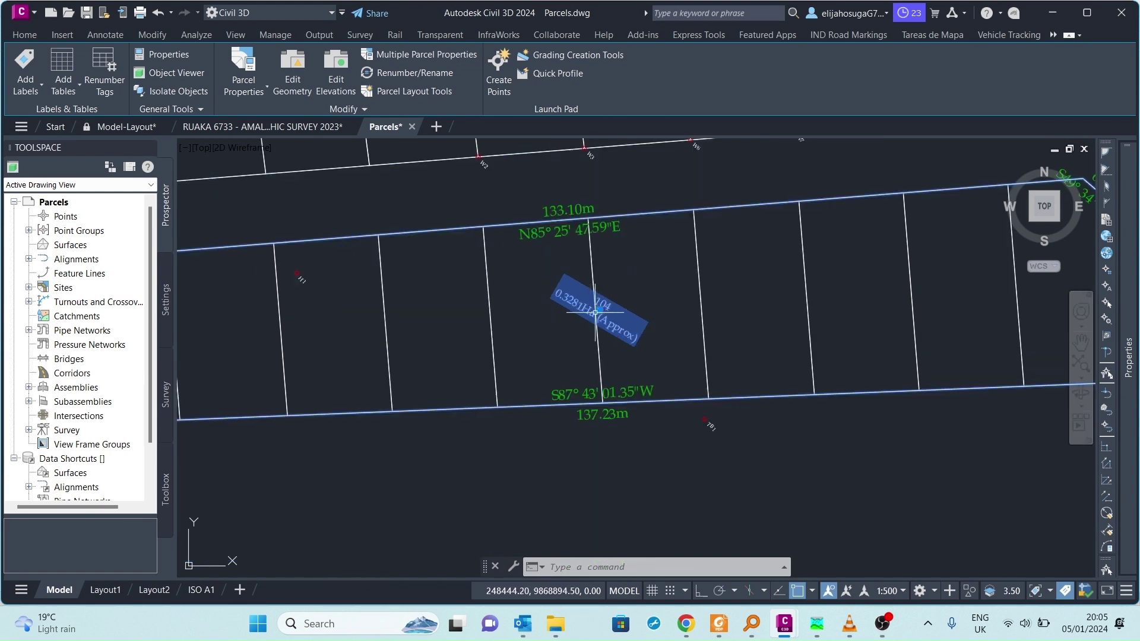
{"action": "scroll", "coordinate": [595, 337], "scroll_direction": "up", "scroll_amount": 2}
{"action": "scroll", "coordinate": [596, 337], "scroll_direction": "down", "scroll_amount": 3}
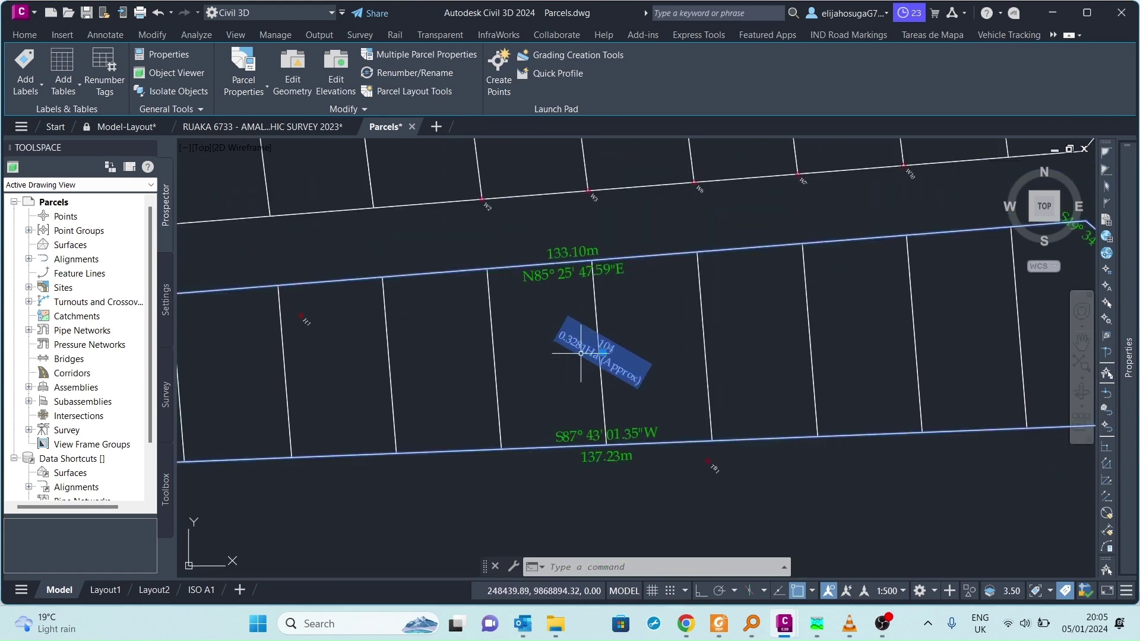
{"action": "scroll", "coordinate": [603, 359], "scroll_direction": "up", "scroll_amount": 1}
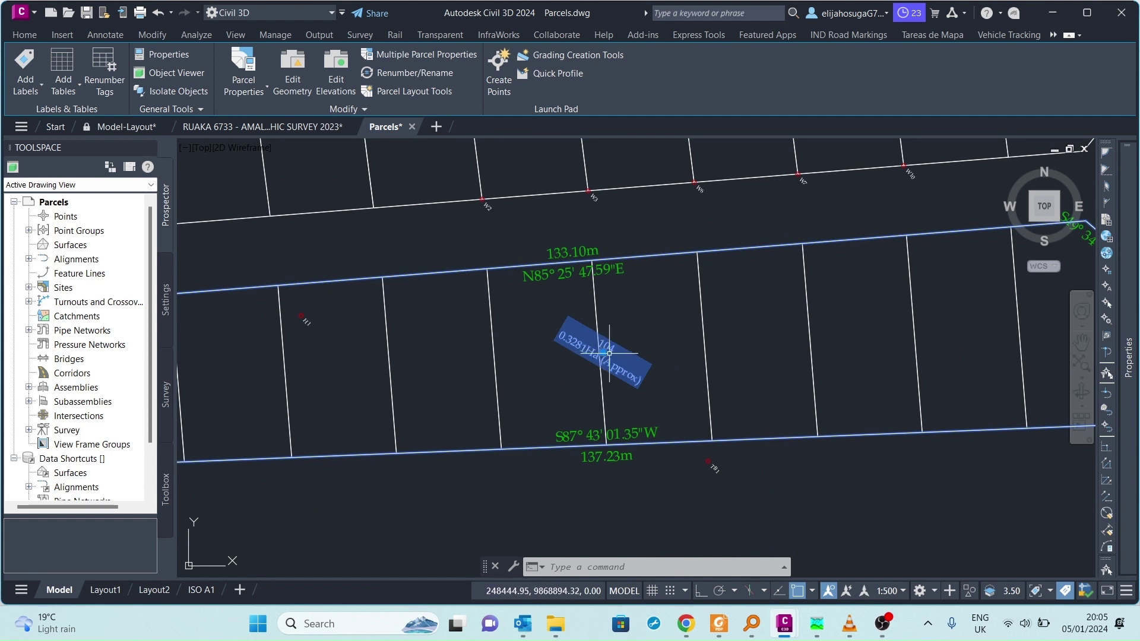
{"action": "scroll", "coordinate": [566, 343], "scroll_direction": "up", "scroll_amount": 3}
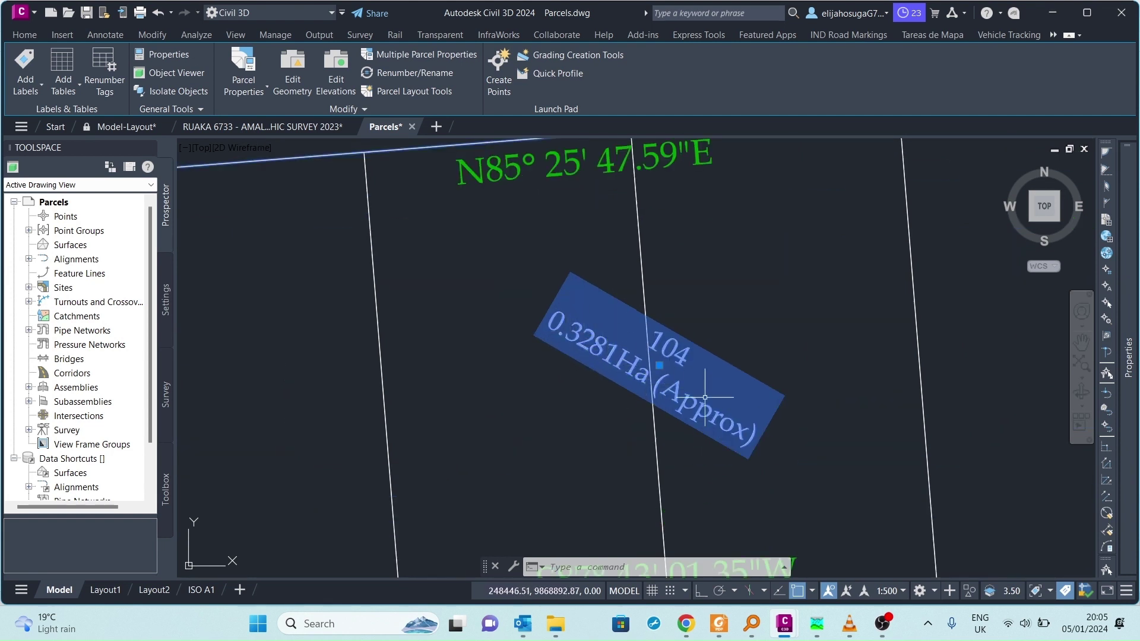
{"action": "scroll", "coordinate": [600, 356], "scroll_direction": "down", "scroll_amount": 5}
{"action": "middle_click_drag", "start_coordinate": [608, 347], "coordinate": [573, 300]}
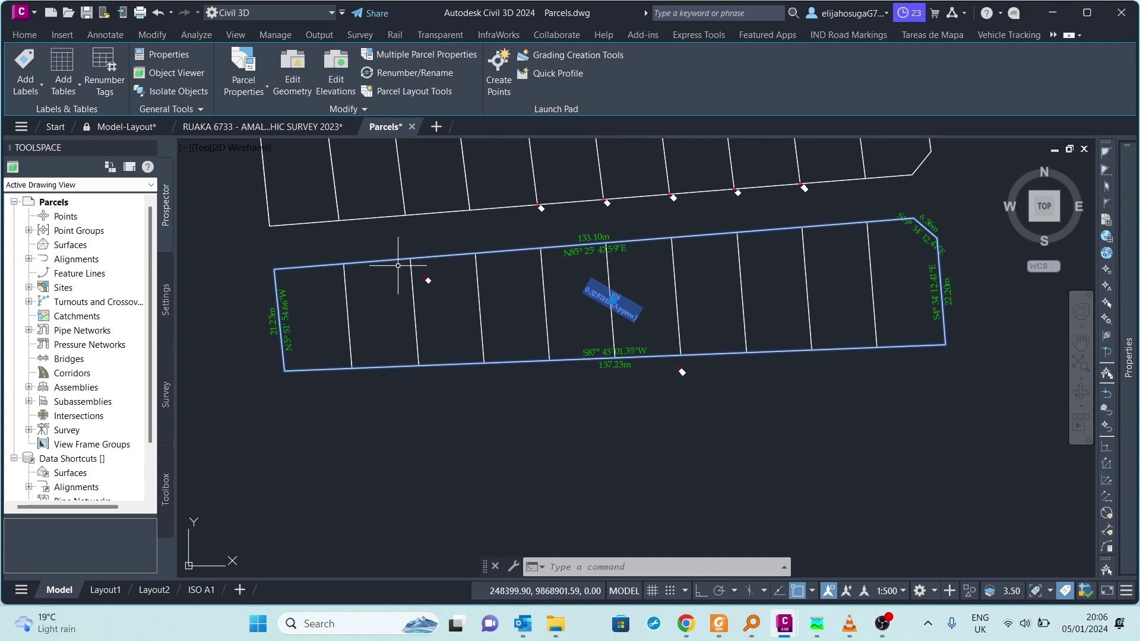
{"action": "left_click", "coordinate": [28, 33]}
{"action": "key", "text": "Escape"}
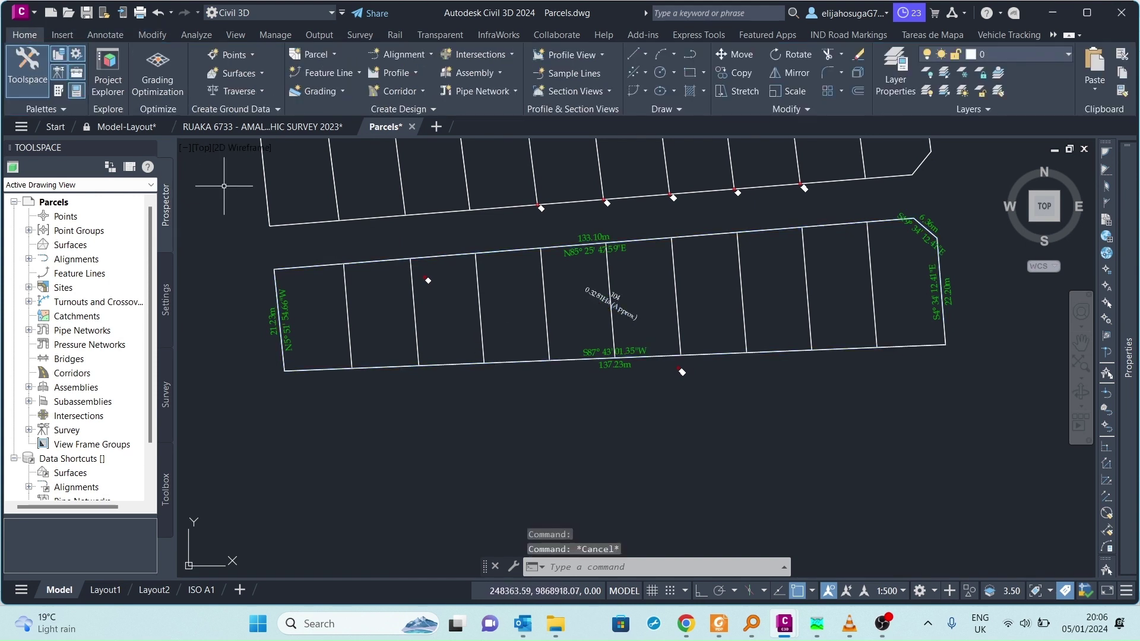
{"action": "left_click", "coordinate": [315, 54]}
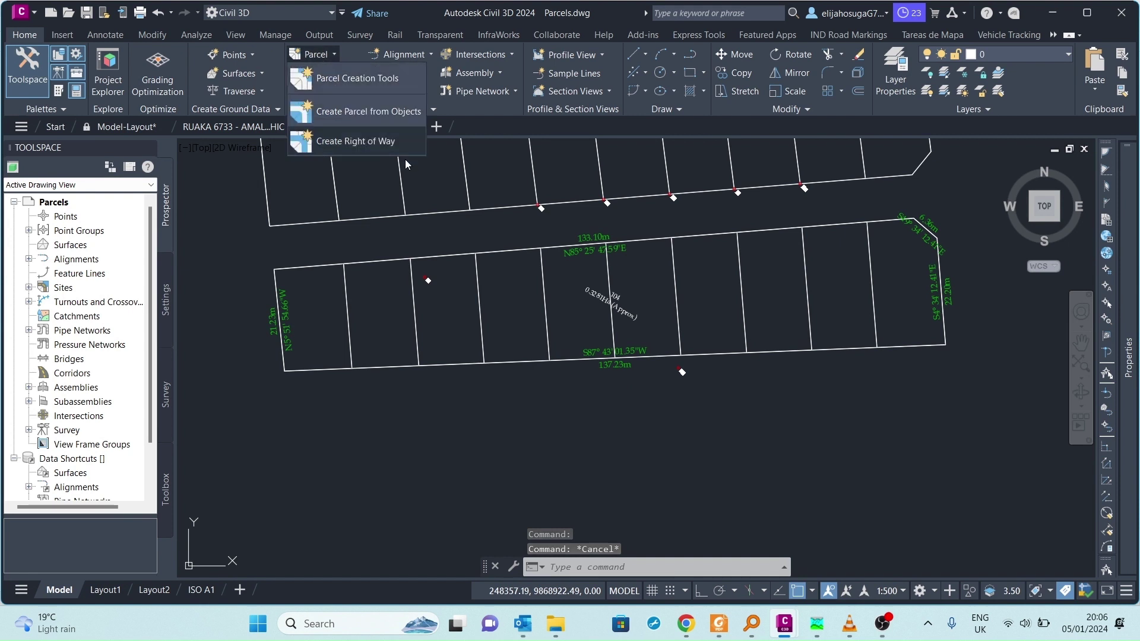
{"action": "left_click", "coordinate": [344, 82]}
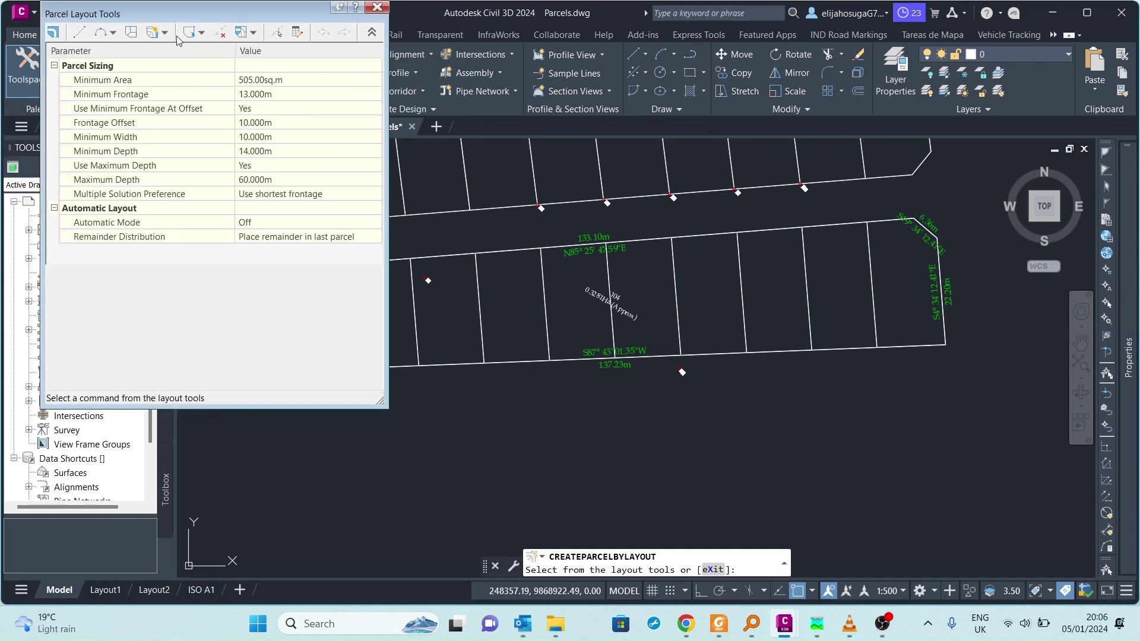
{"action": "scroll", "coordinate": [879, 315], "scroll_direction": "down", "scroll_amount": 2}
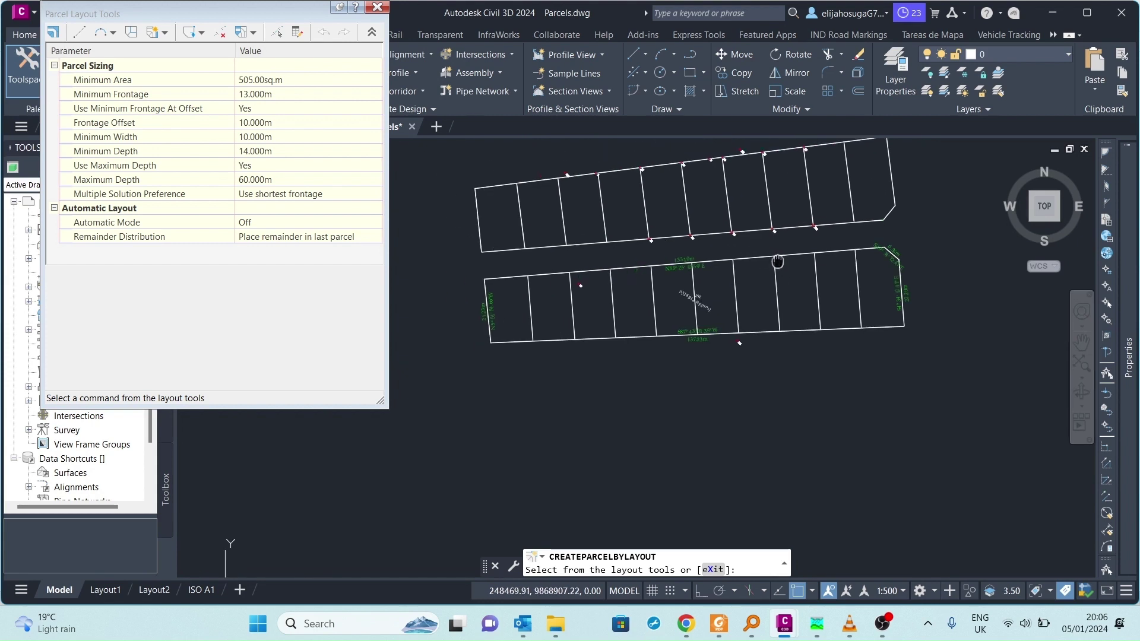
{"action": "left_click", "coordinate": [189, 64]}
{"action": "left_click", "coordinate": [166, 33]}
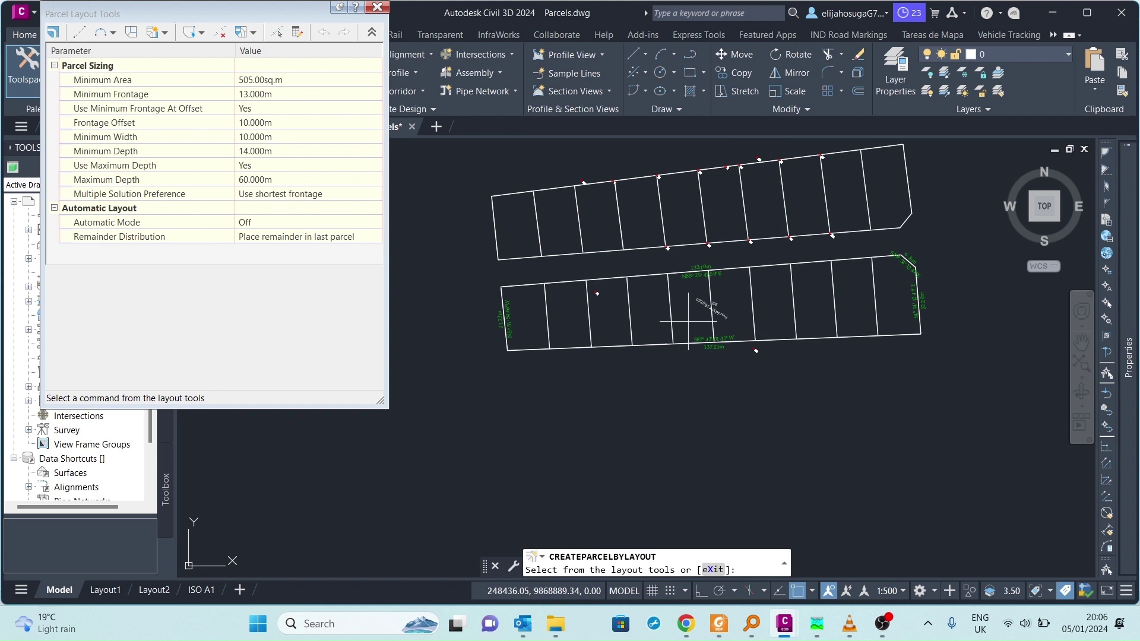
{"action": "left_click", "coordinate": [165, 33]}
{"action": "left_click", "coordinate": [199, 44]}
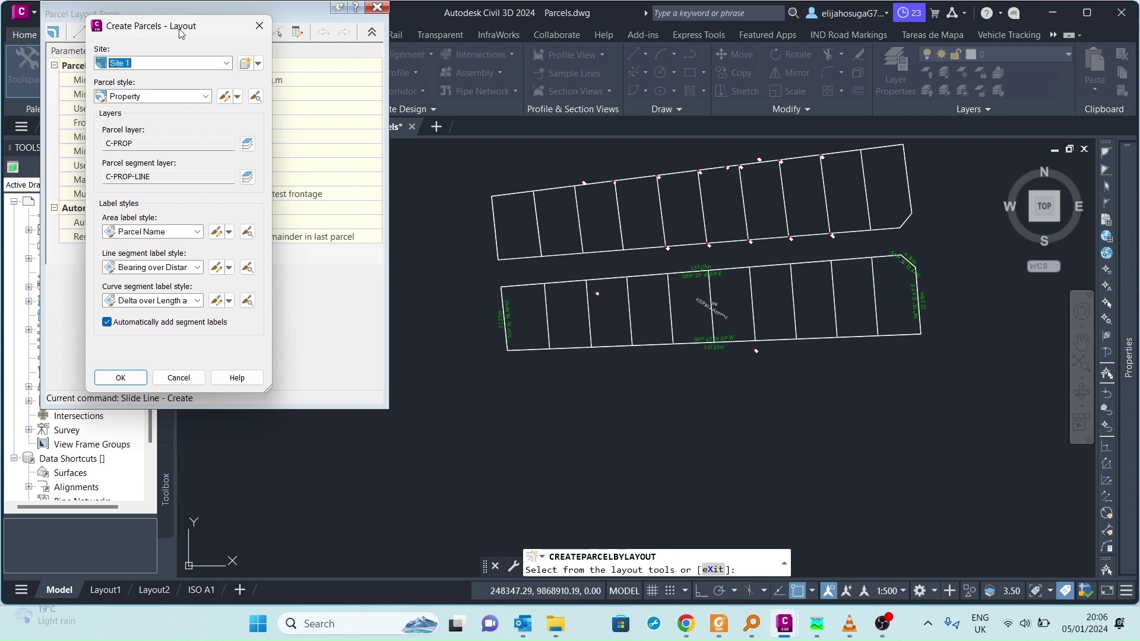
{"action": "left_click", "coordinate": [260, 25]}
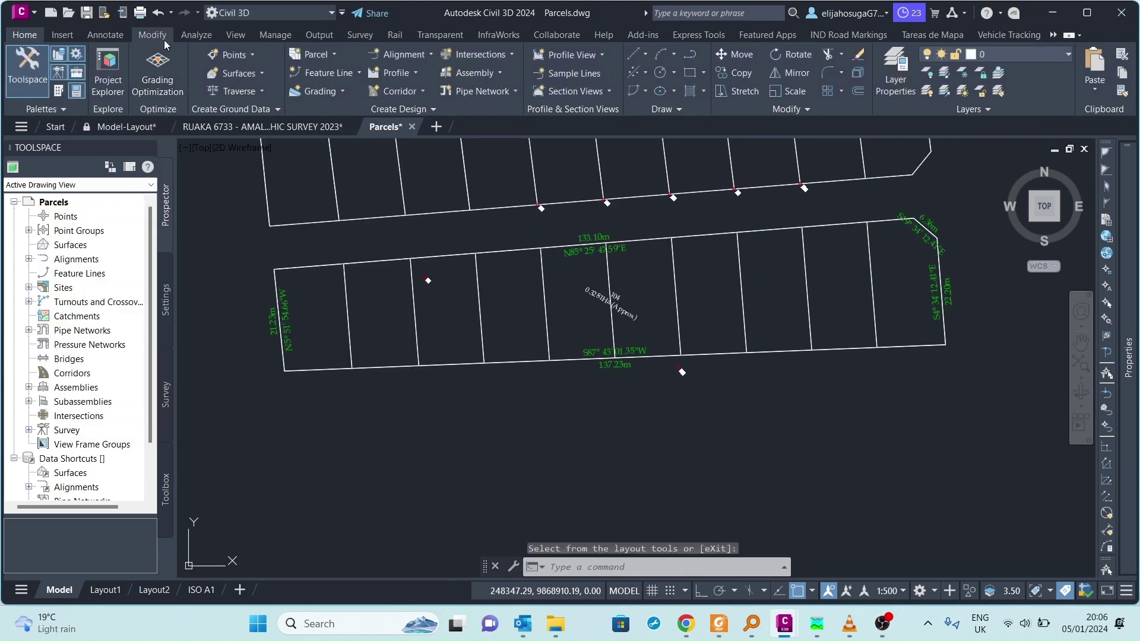
- Open the parcel layout tools and set the minimum area to 305 sq.m with maximum depth use off, keeping the remainder in the last parcel
{"action": "left_click", "coordinate": [317, 55]}
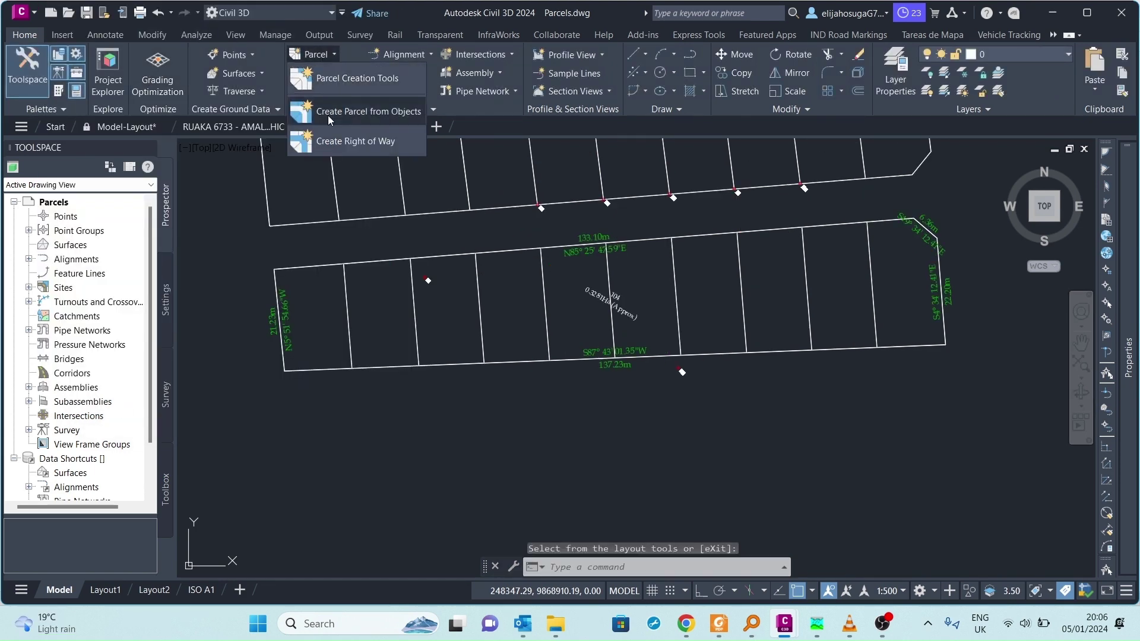
{"action": "left_click", "coordinate": [330, 83]}
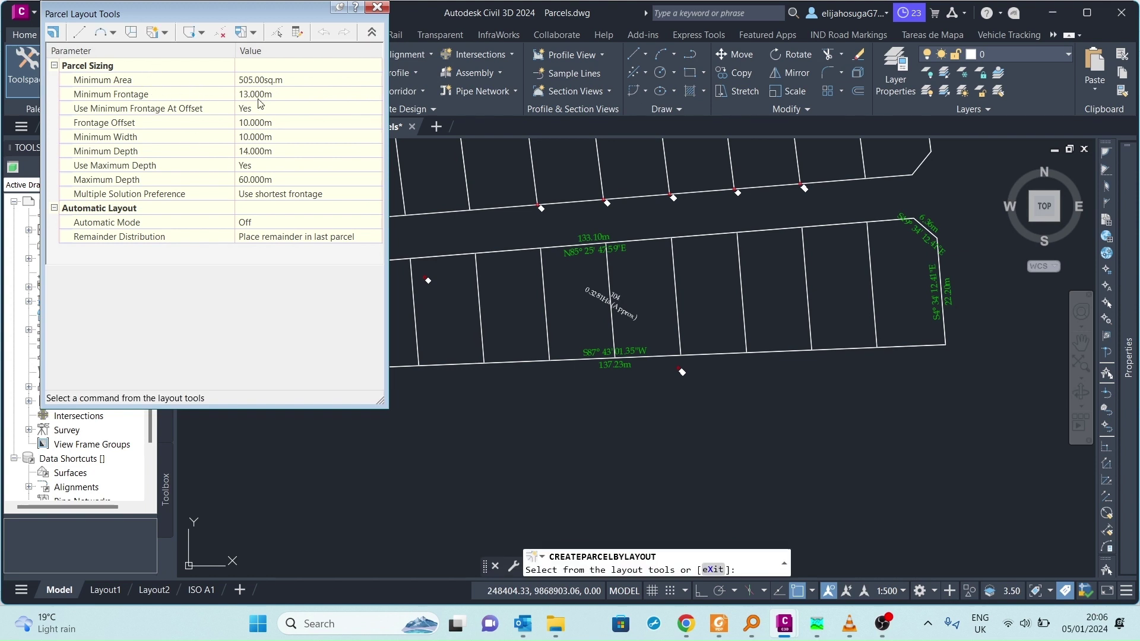
{"action": "scroll", "coordinate": [597, 380], "scroll_direction": "down", "scroll_amount": 2}
{"action": "middle_click_drag", "start_coordinate": [666, 364], "coordinate": [721, 367]}
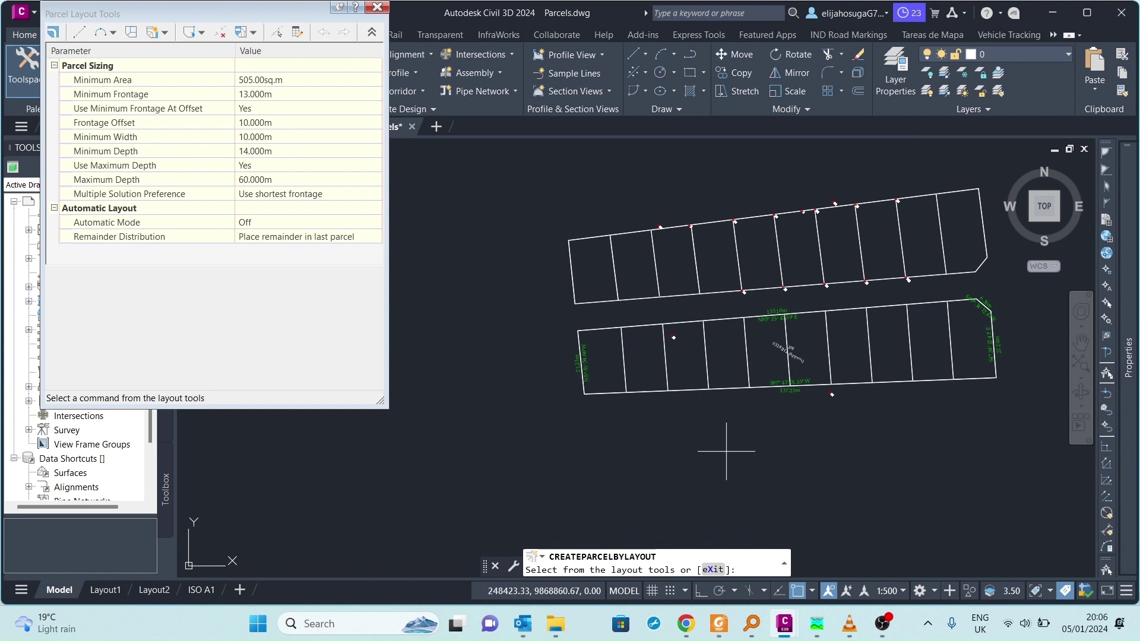
{"action": "left_click", "coordinate": [259, 80]}
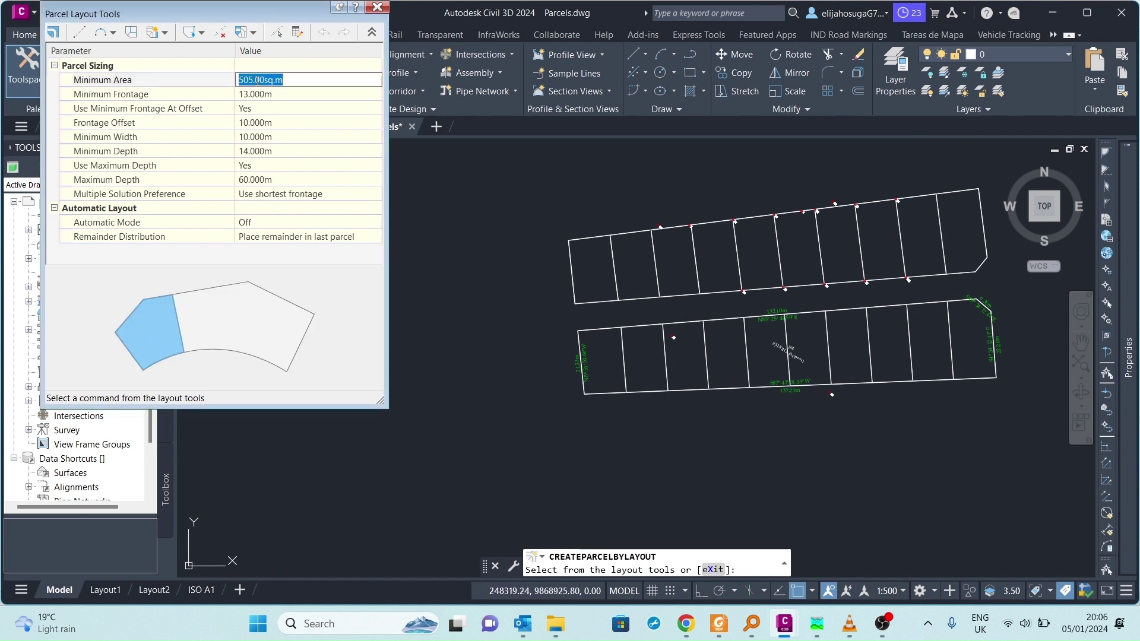
{"action": "type", "text": "305"}
{"action": "left_click", "coordinate": [261, 95]}
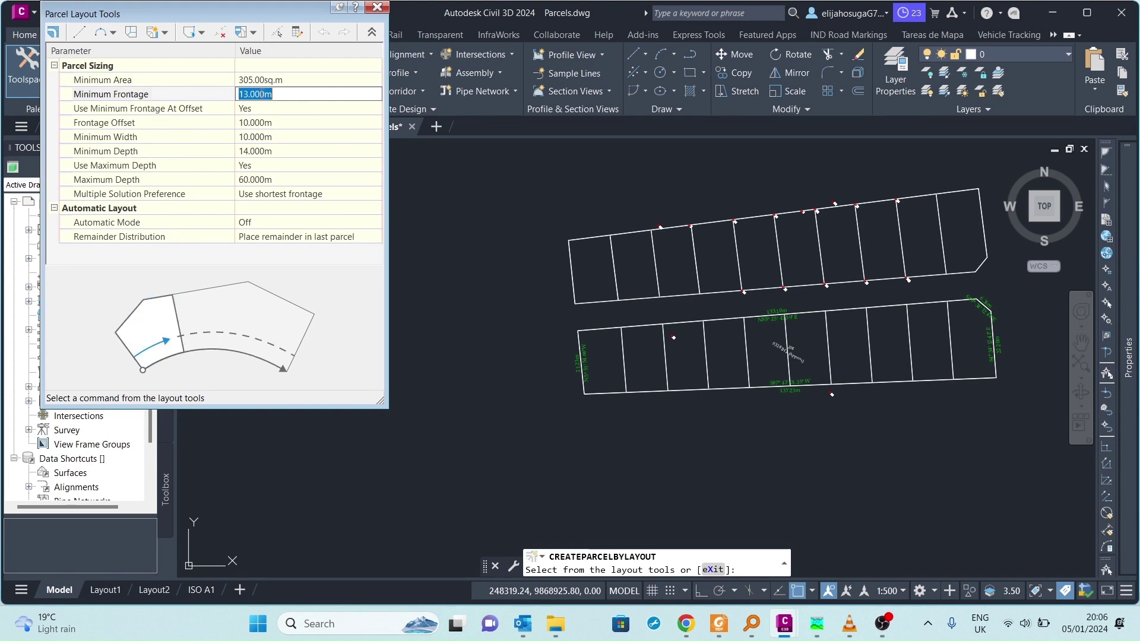
{"action": "left_click", "coordinate": [268, 166]}
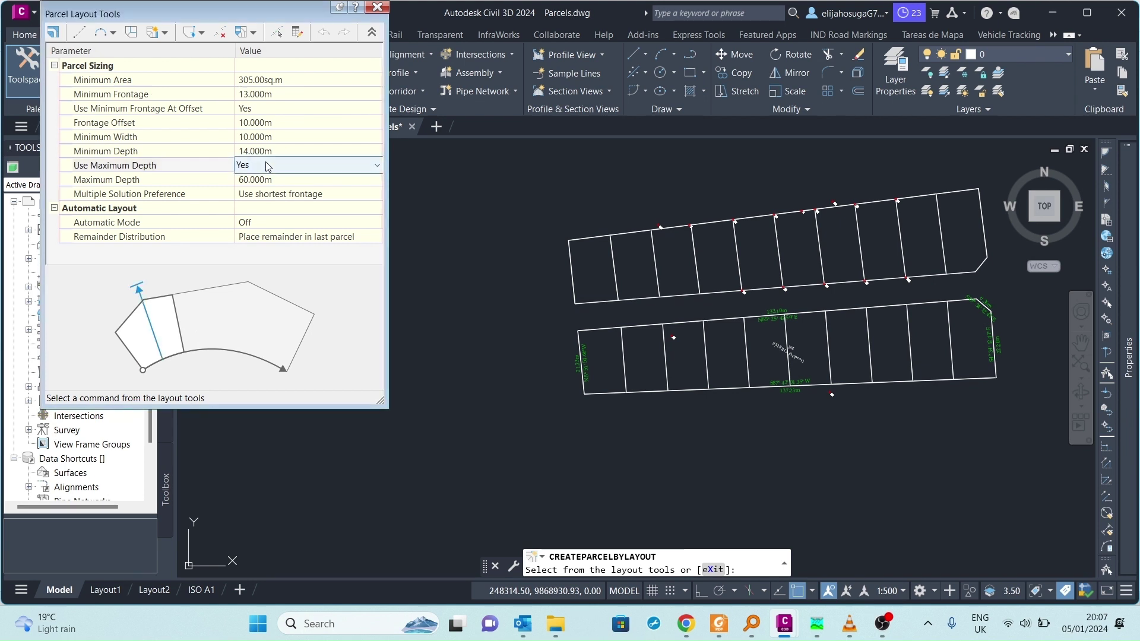
{"action": "left_click", "coordinate": [264, 178]}
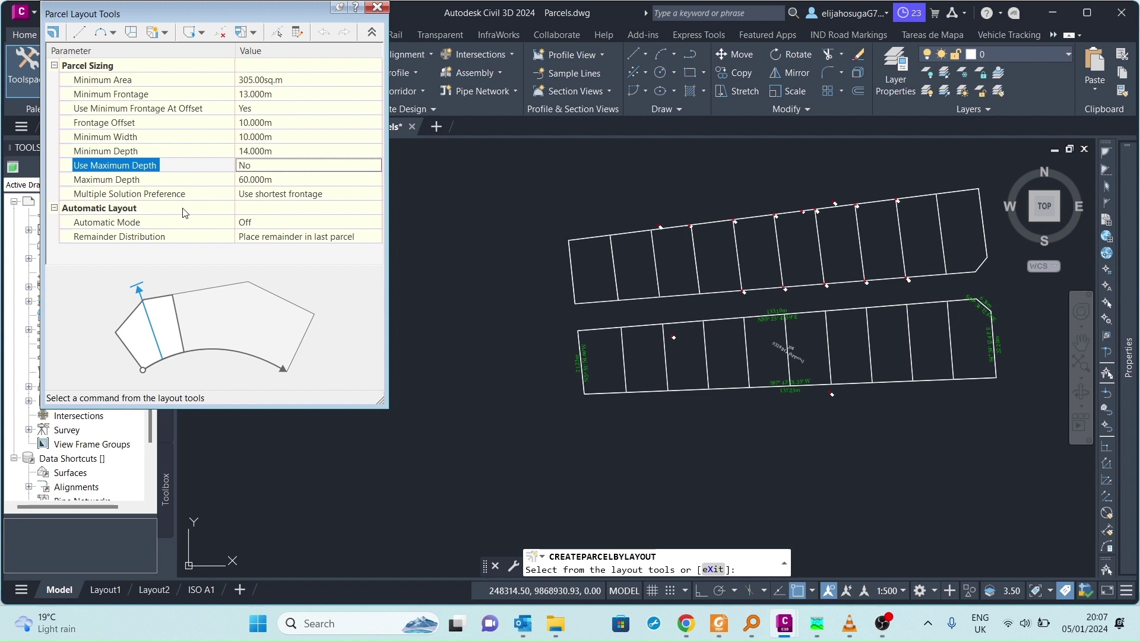
{"action": "left_click", "coordinate": [291, 237]}
{"action": "left_click", "coordinate": [289, 240]}
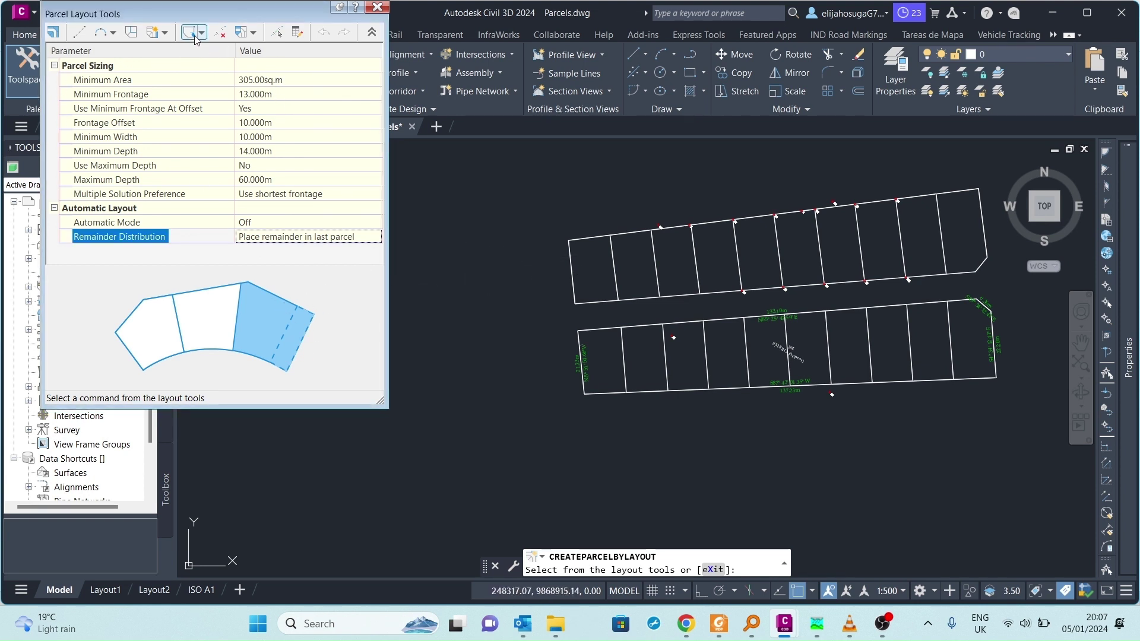
- Start a Slide Line - Create subdivision in Site 1 with the Single-Family parcel style and automatically added segment labels
{"action": "left_click", "coordinate": [166, 32]}
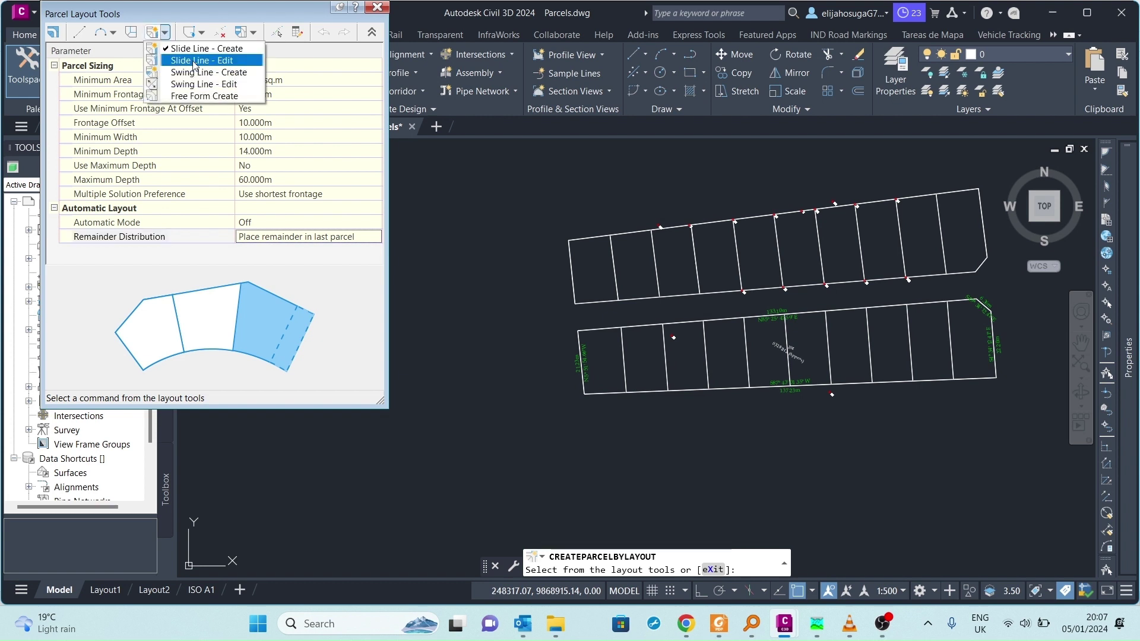
{"action": "left_click", "coordinate": [205, 42]}
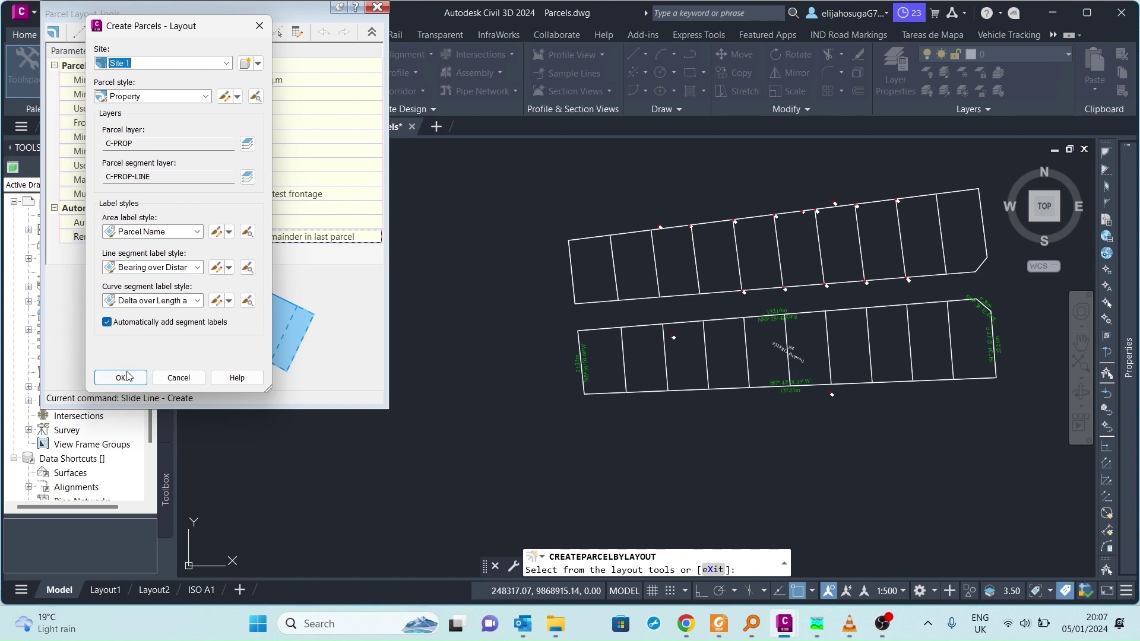
{"action": "left_click", "coordinate": [178, 95]}
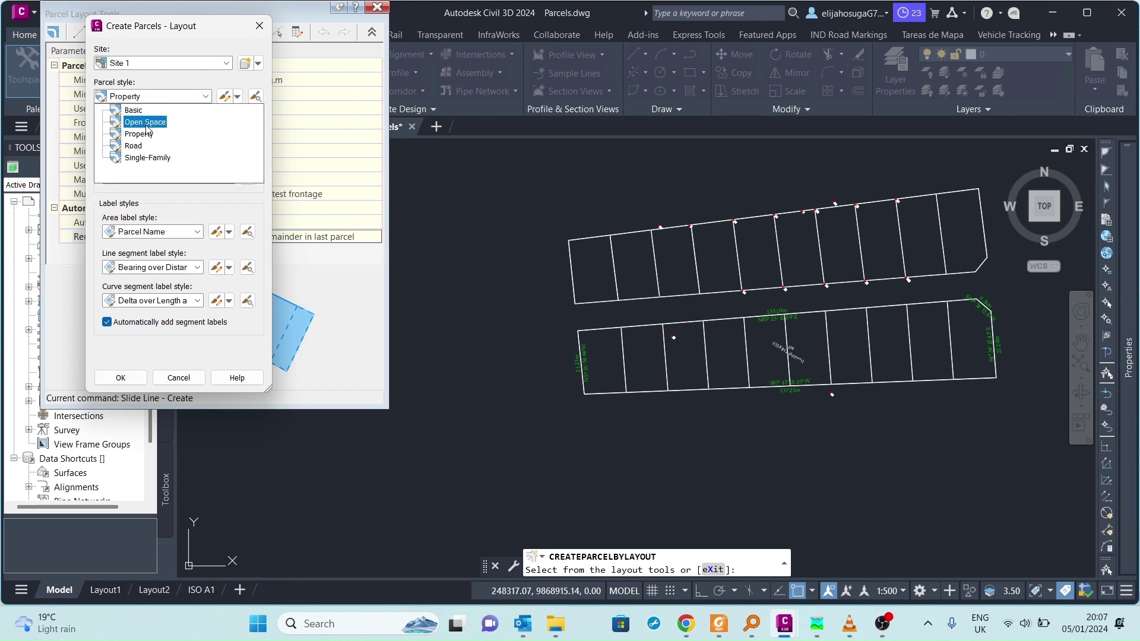
{"action": "left_click", "coordinate": [139, 159]}
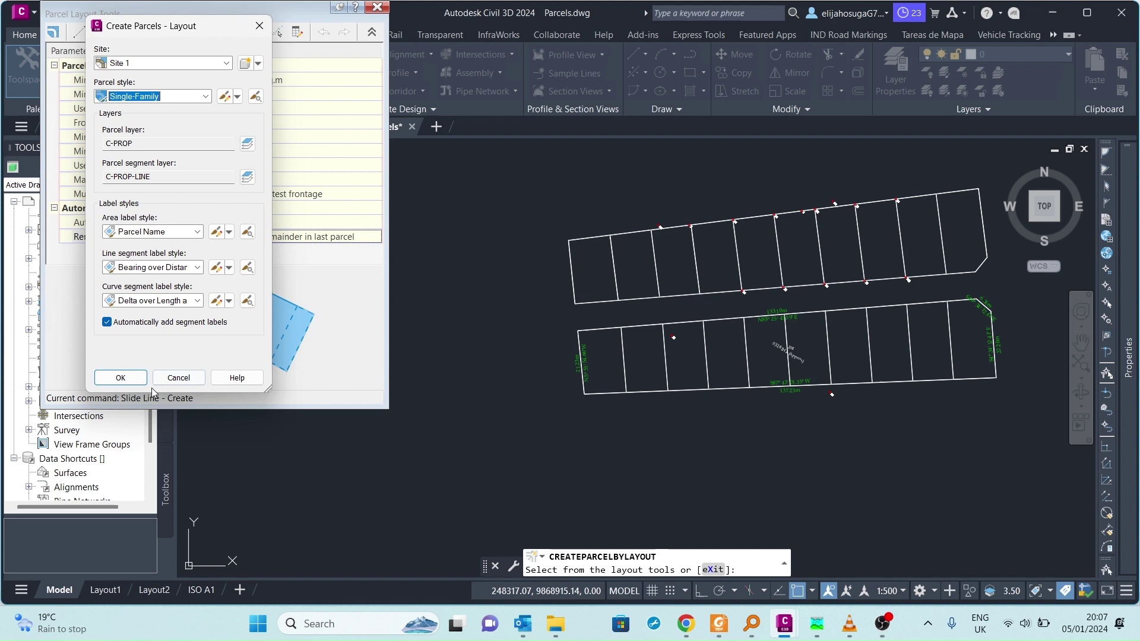
{"action": "left_click", "coordinate": [121, 378]}
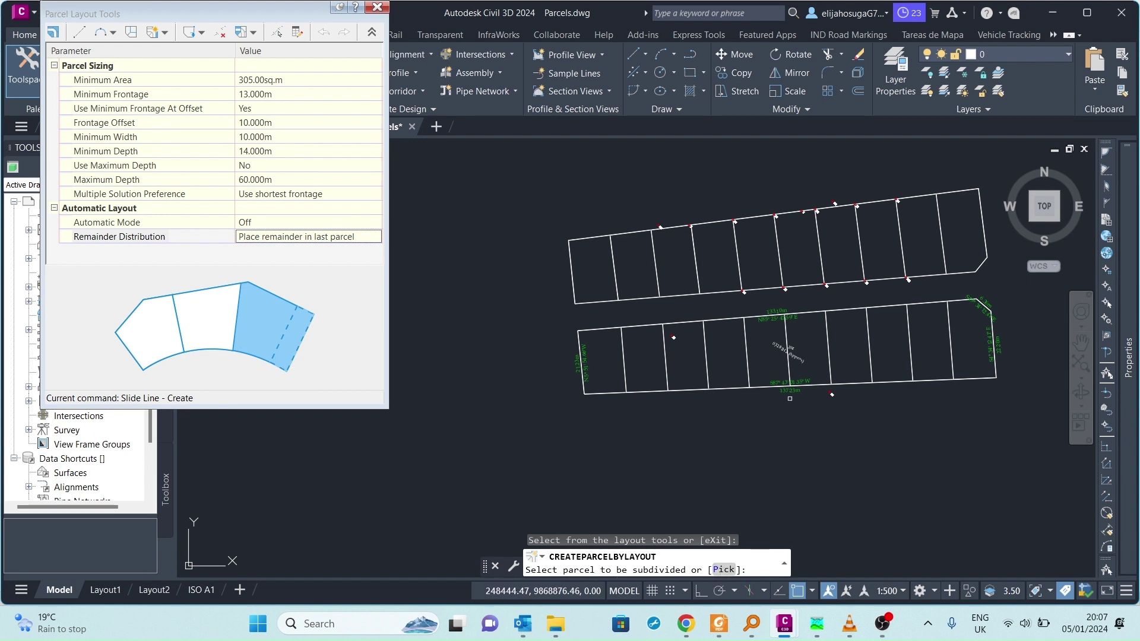
- Choose the lower row's parcel for subdivision, define its frontage along the full northern boundary from west to east, and set a 90-degree angle
{"action": "left_click", "coordinate": [788, 341]}
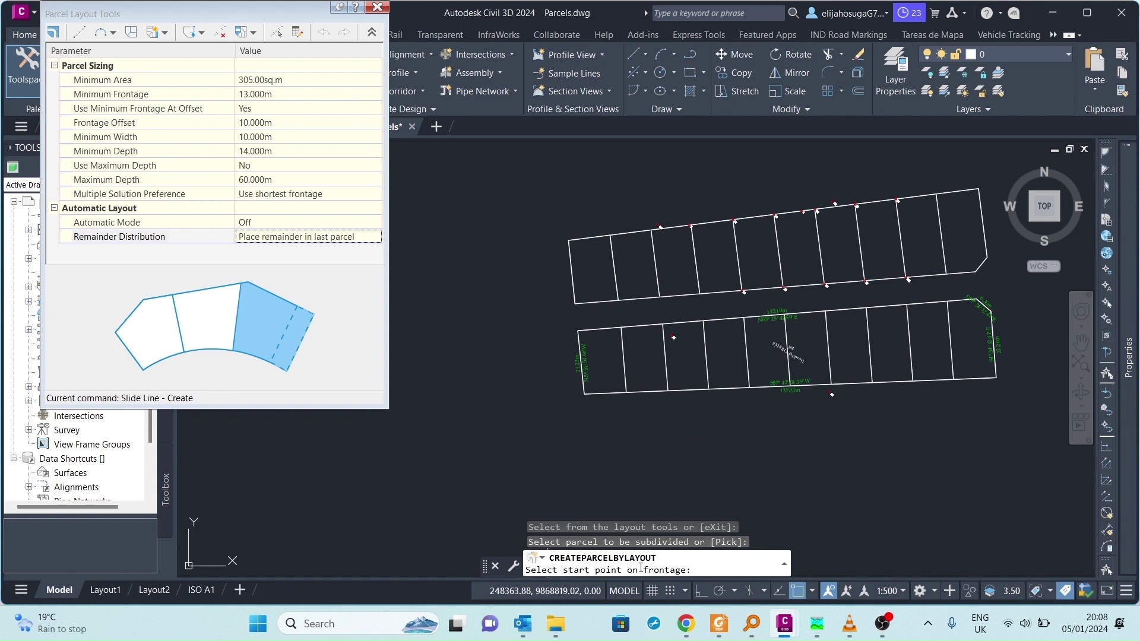
{"action": "left_click", "coordinate": [579, 331]}
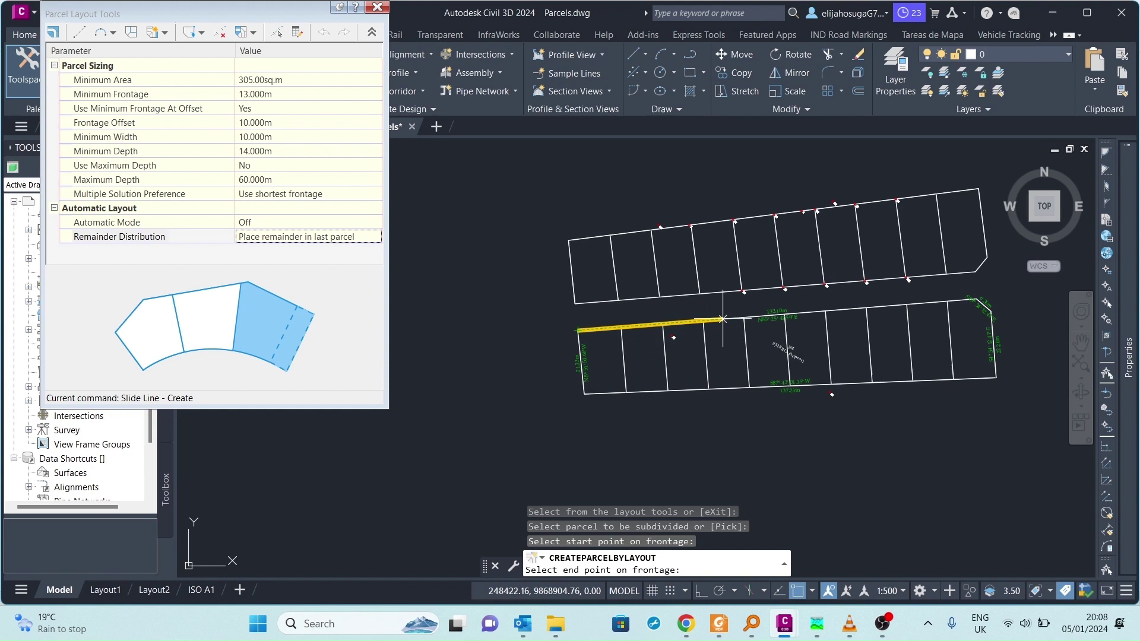
{"action": "scroll", "coordinate": [959, 304], "scroll_direction": "up", "scroll_amount": 4}
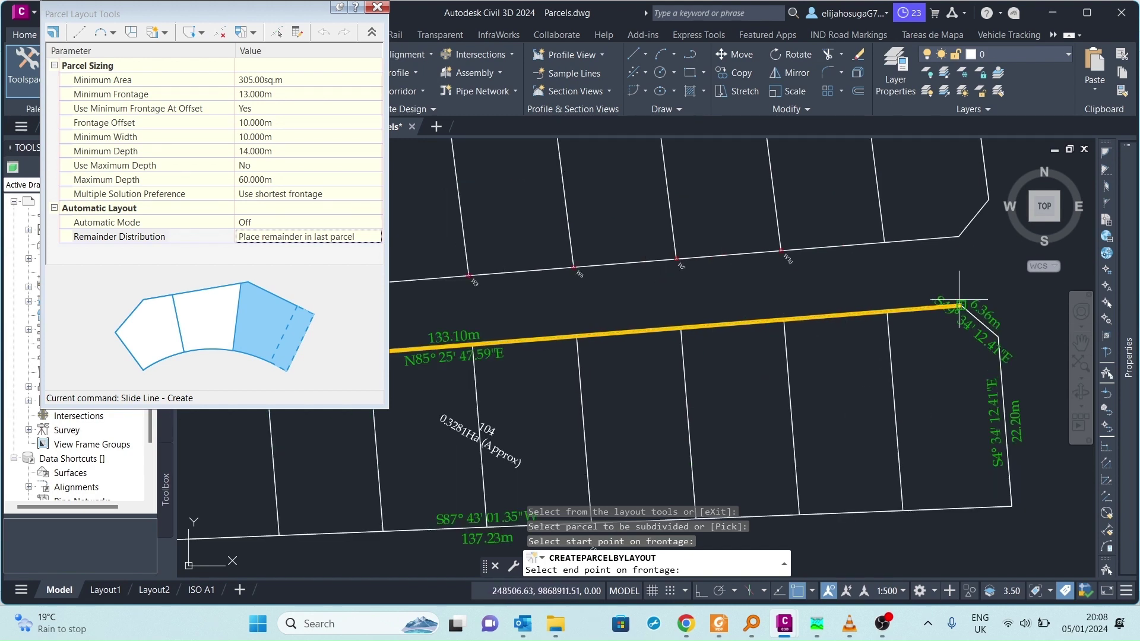
{"action": "left_click", "coordinate": [959, 304]}
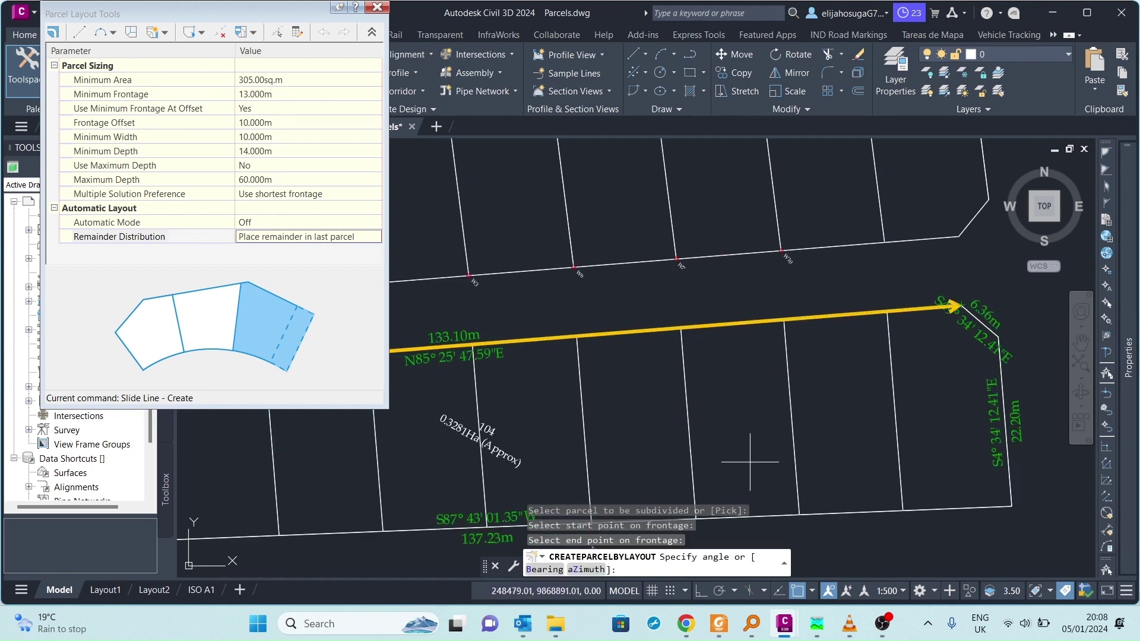
{"action": "scroll", "coordinate": [802, 401], "scroll_direction": "down", "scroll_amount": 4}
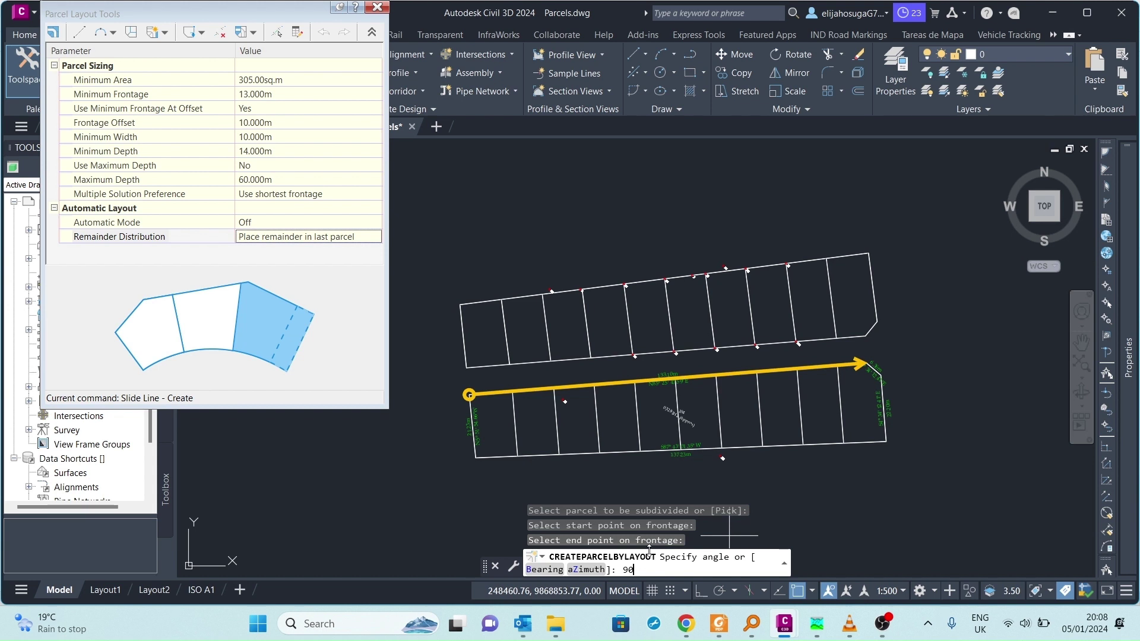
{"action": "key", "text": "Return"}
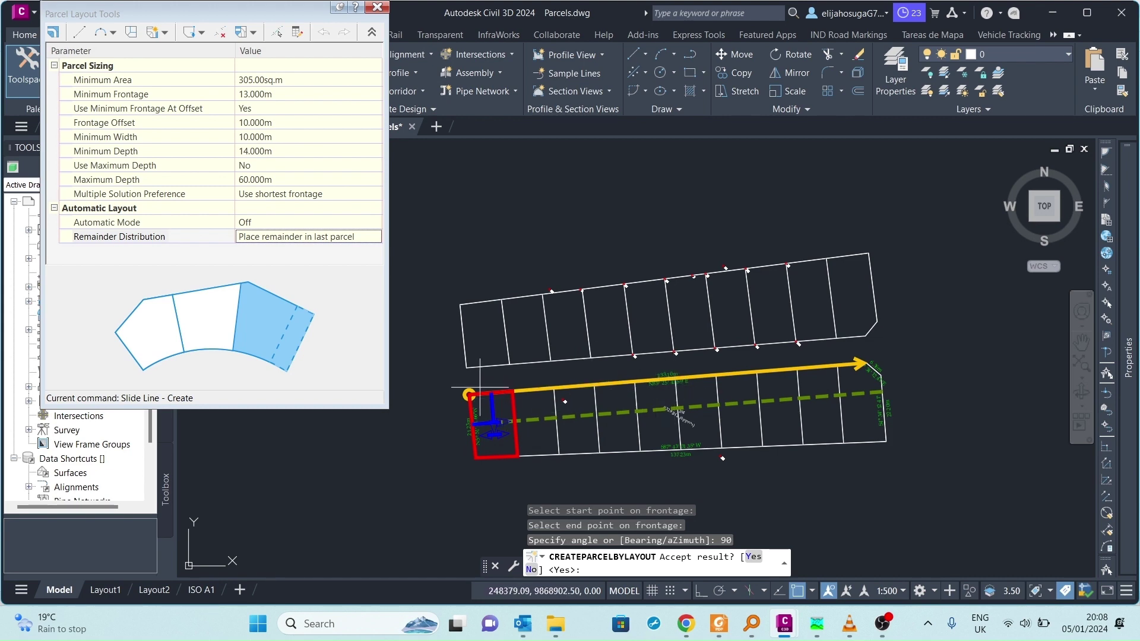
- Check the proposed first plot at the row's west end and set the frontage offset to 2 m
{"action": "scroll", "coordinate": [486, 443], "scroll_direction": "up", "scroll_amount": 4}
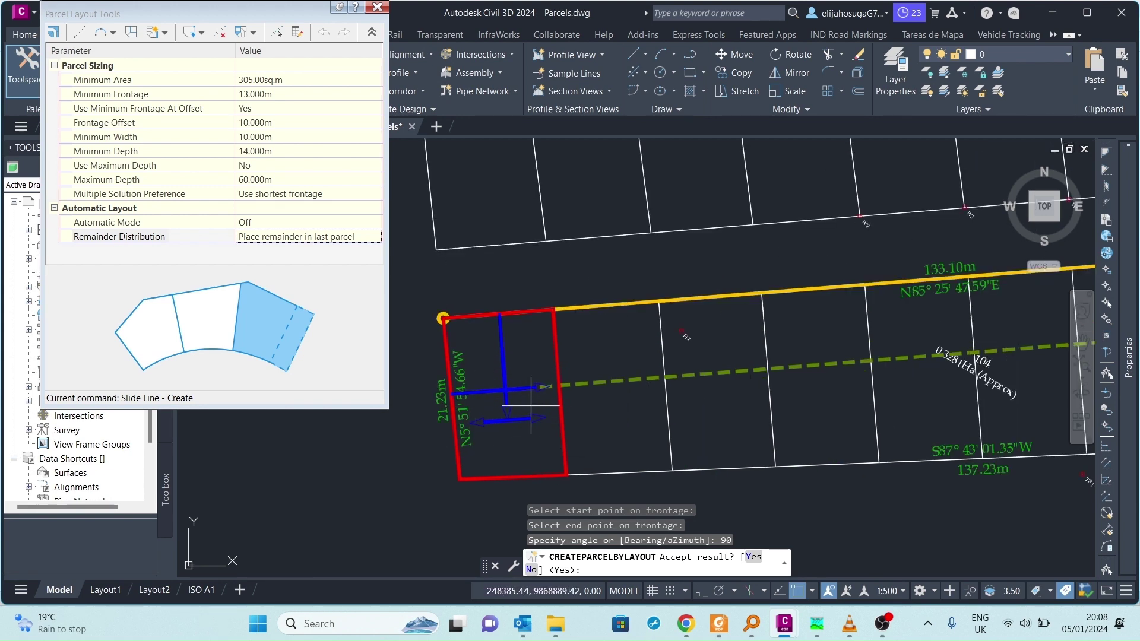
{"action": "scroll", "coordinate": [532, 406], "scroll_direction": "down", "scroll_amount": 5}
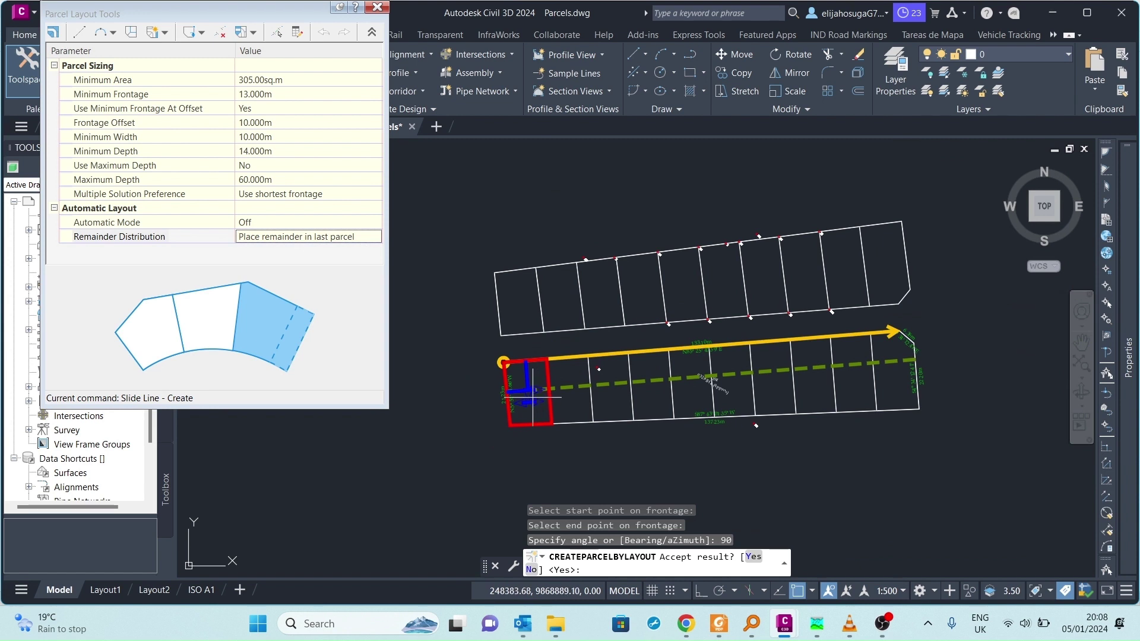
{"action": "scroll", "coordinate": [541, 395], "scroll_direction": "up", "scroll_amount": 4}
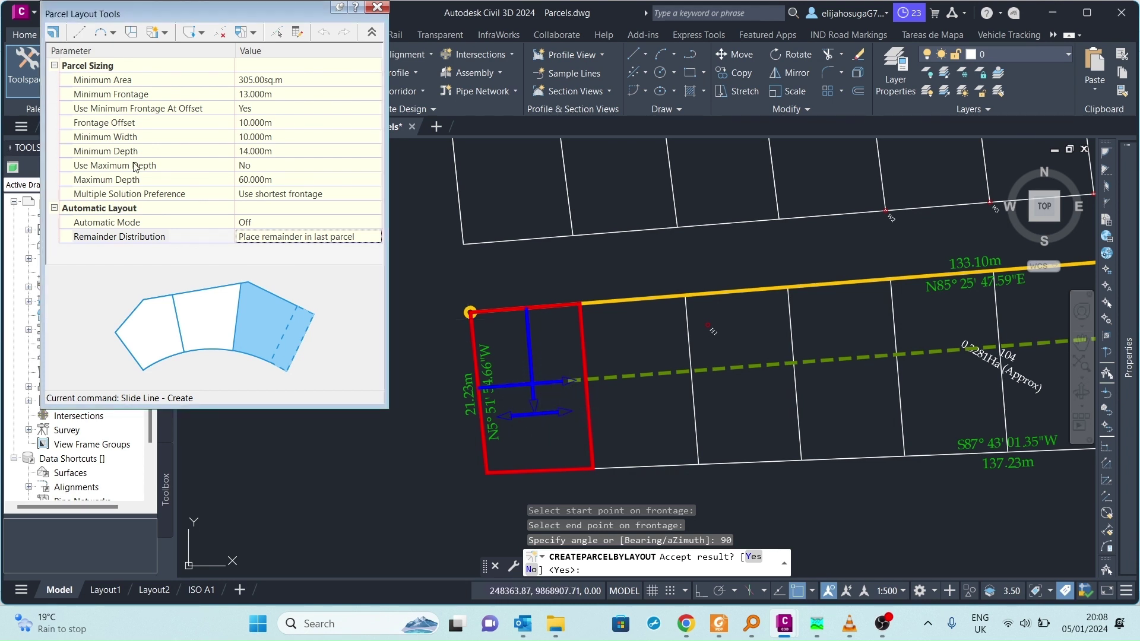
{"action": "left_click", "coordinate": [256, 123]}
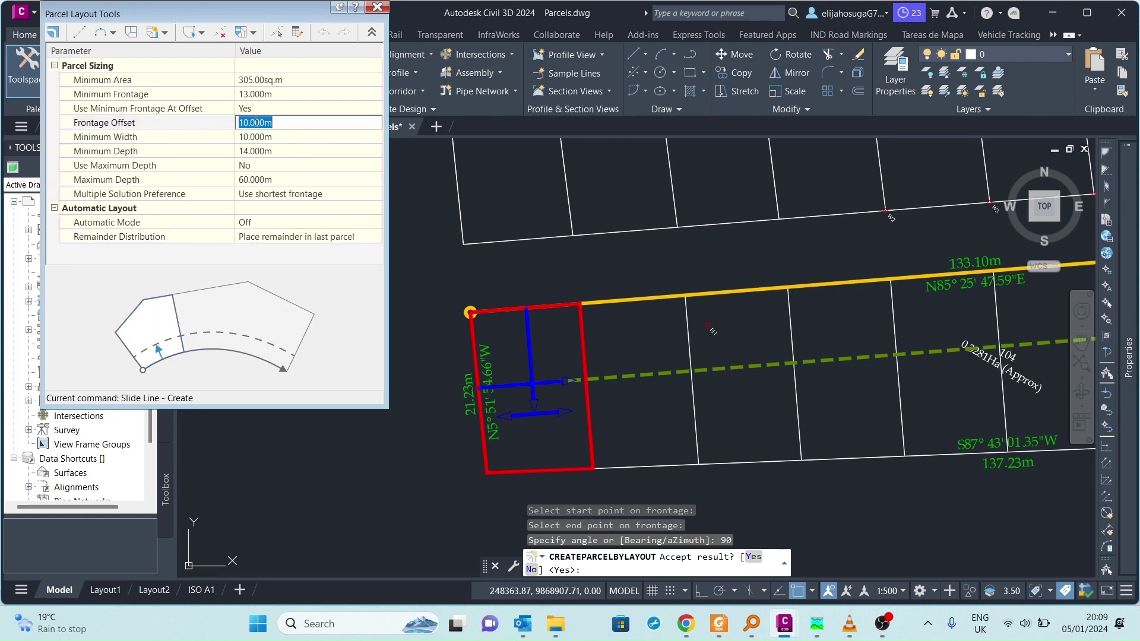
{"action": "type", "text": "2"}
- Set the minimum parcel width to 4 m
{"action": "left_click", "coordinate": [258, 138]}
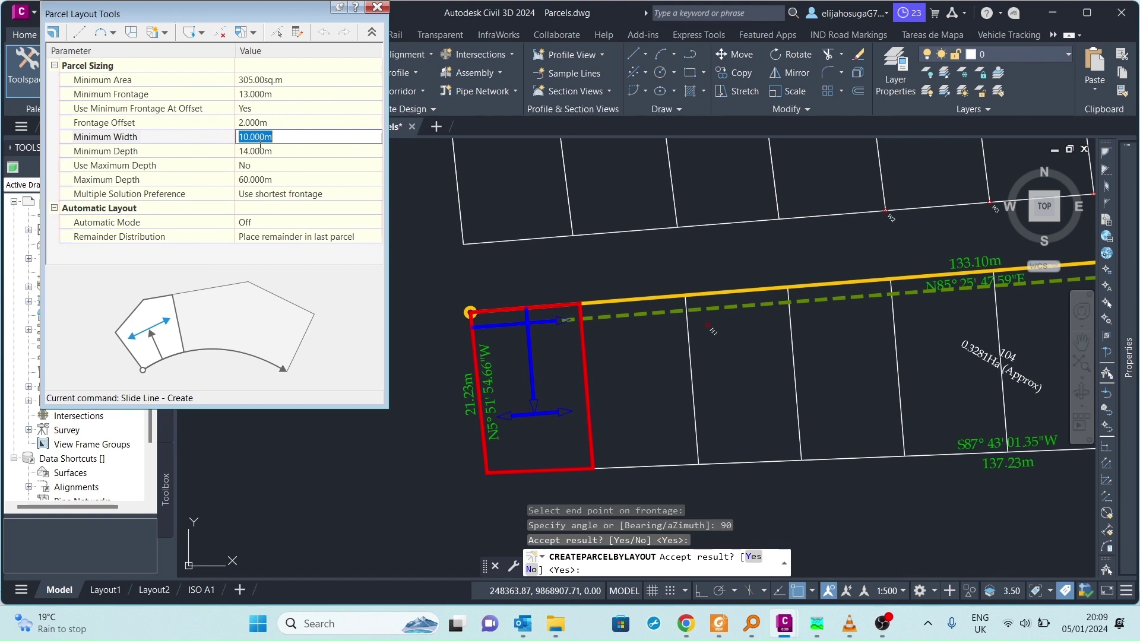
{"action": "type", "text": "4"}
{"action": "key", "text": "Return"}
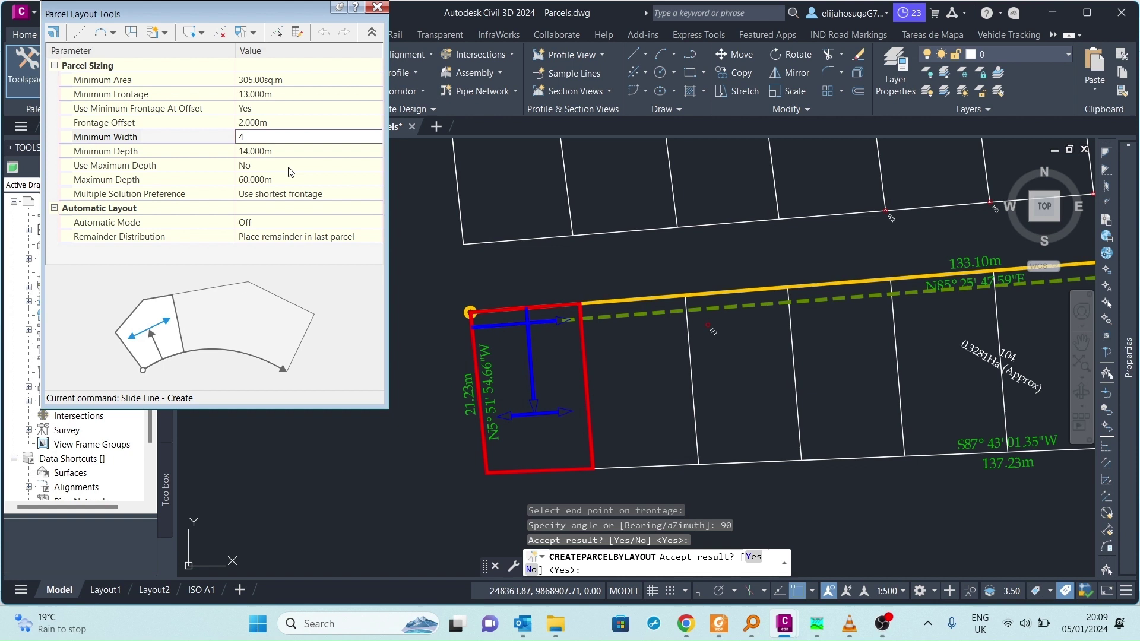
{"action": "left_click", "coordinate": [288, 167]}
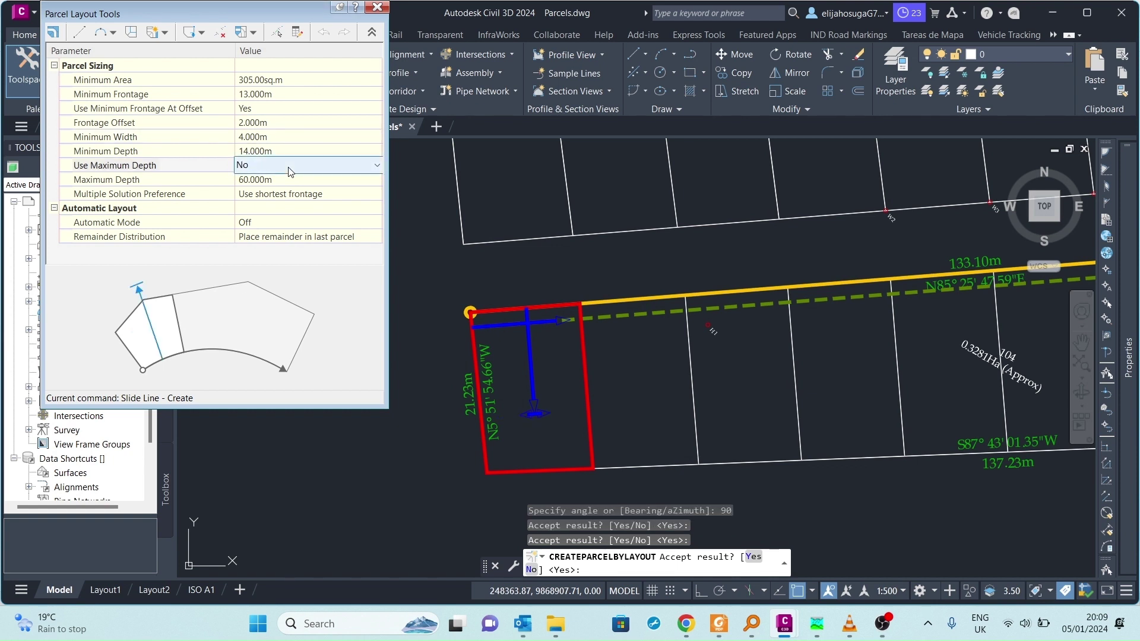
- Set the minimum parcel width to 8 m and the minimum depth to 4 m
{"action": "left_click", "coordinate": [266, 137]}
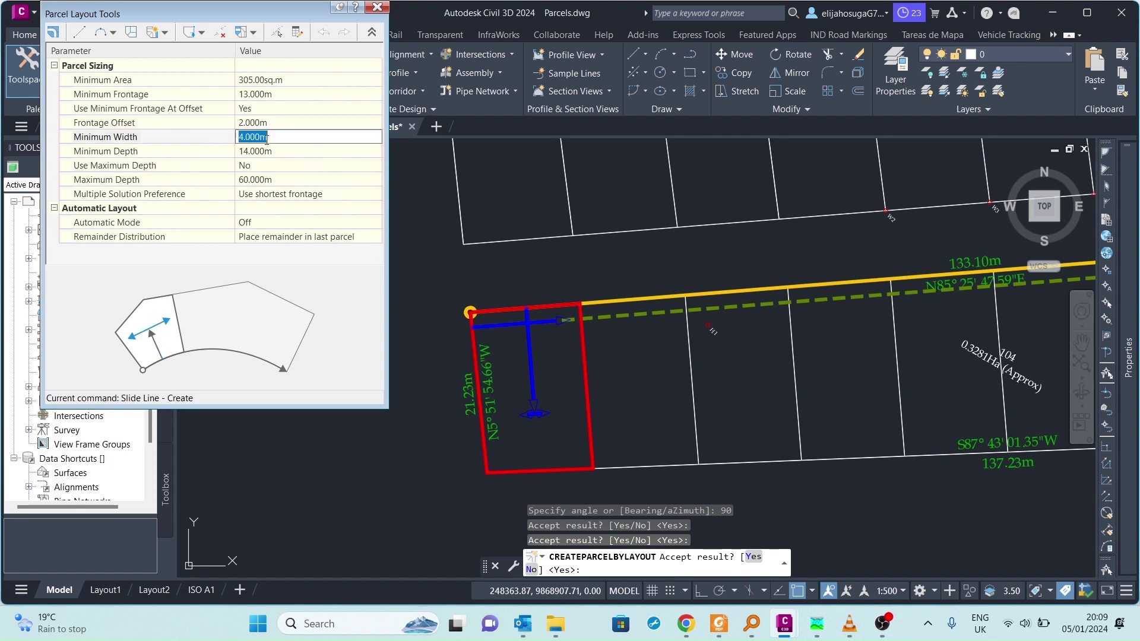
{"action": "type", "text": "8"}
{"action": "left_click", "coordinate": [267, 176]}
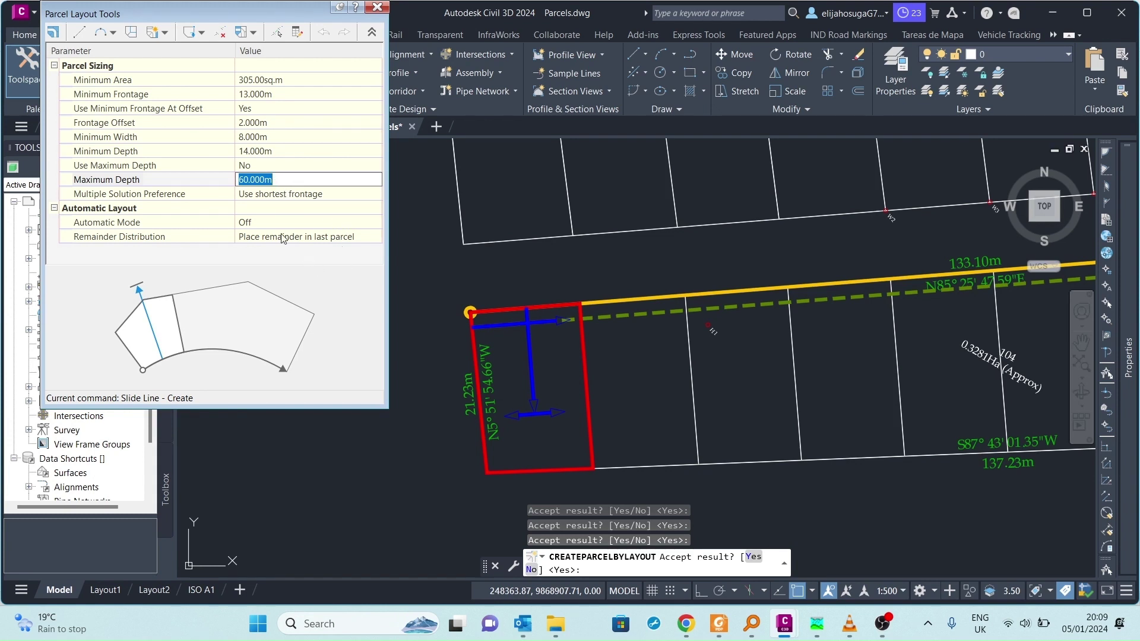
{"action": "left_click", "coordinate": [249, 152]}
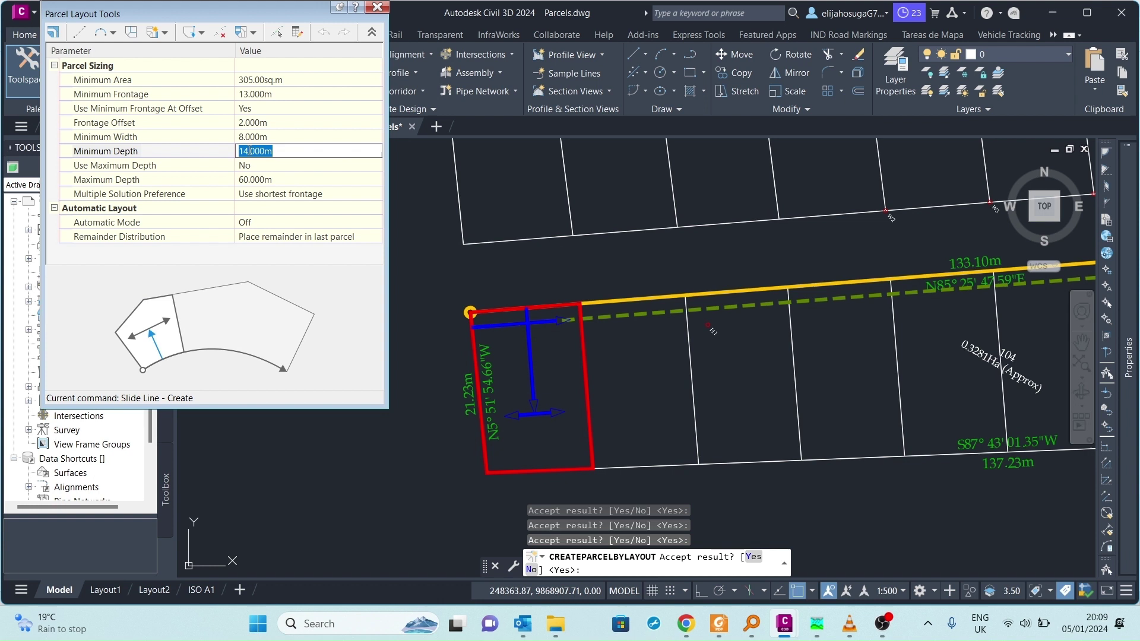
{"action": "type", "text": "4"}
{"action": "key", "text": "Return"}
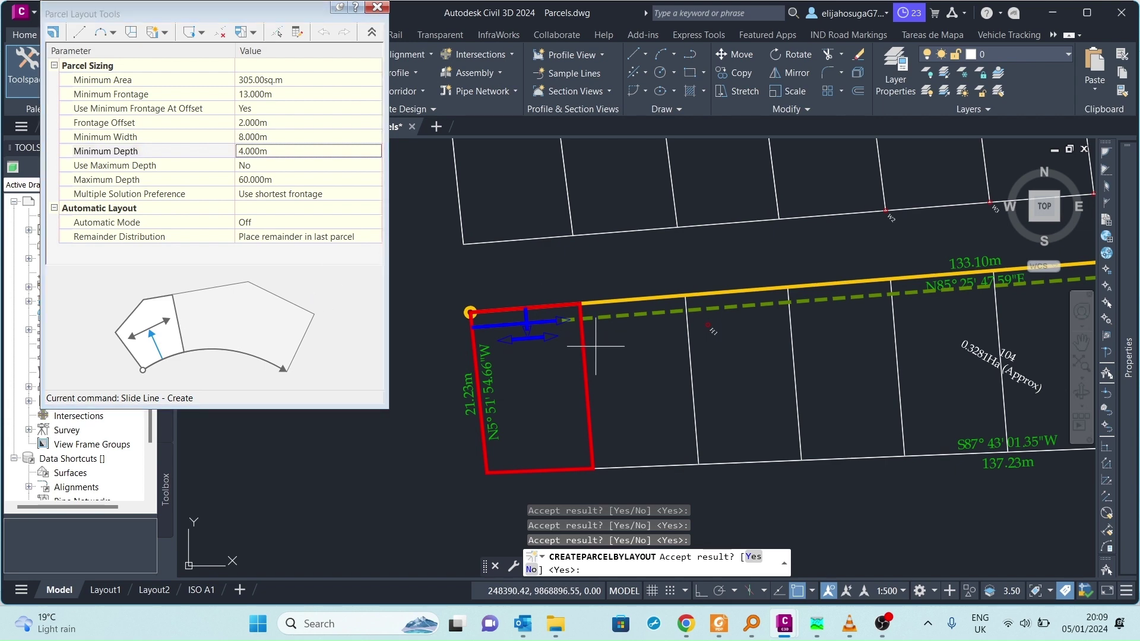
- Turn on the automatic layout mode so that plots are proposed along the lower row's whole frontage
{"action": "middle_click_drag", "start_coordinate": [569, 353], "coordinate": [482, 350]}
{"action": "scroll", "coordinate": [481, 350], "scroll_direction": "down", "scroll_amount": 4}
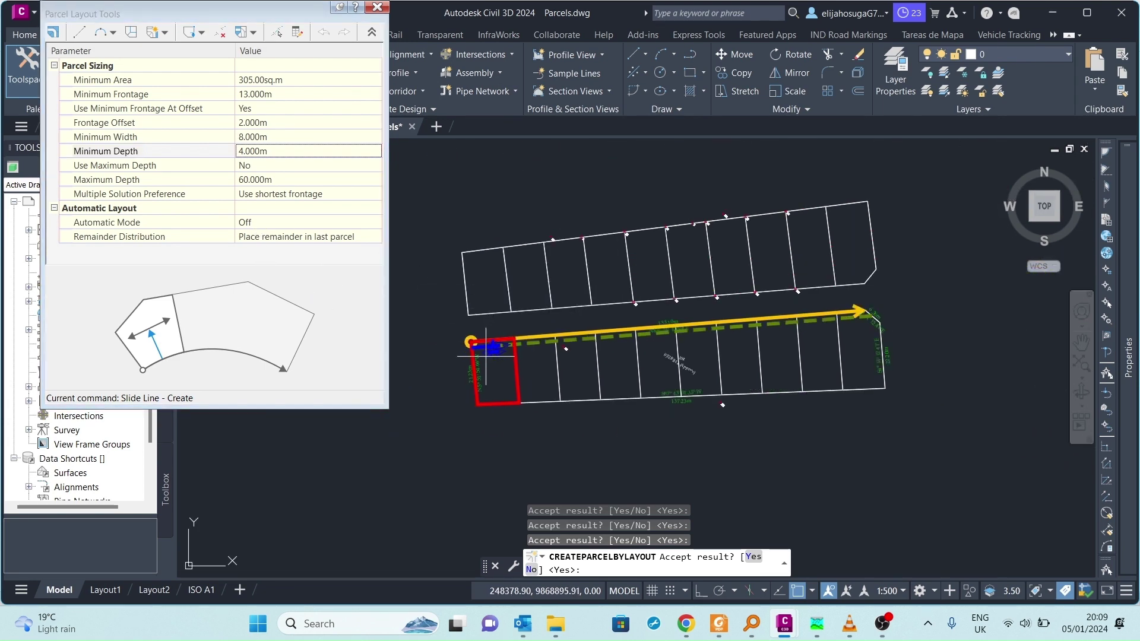
{"action": "scroll", "coordinate": [507, 357], "scroll_direction": "up", "scroll_amount": 5}
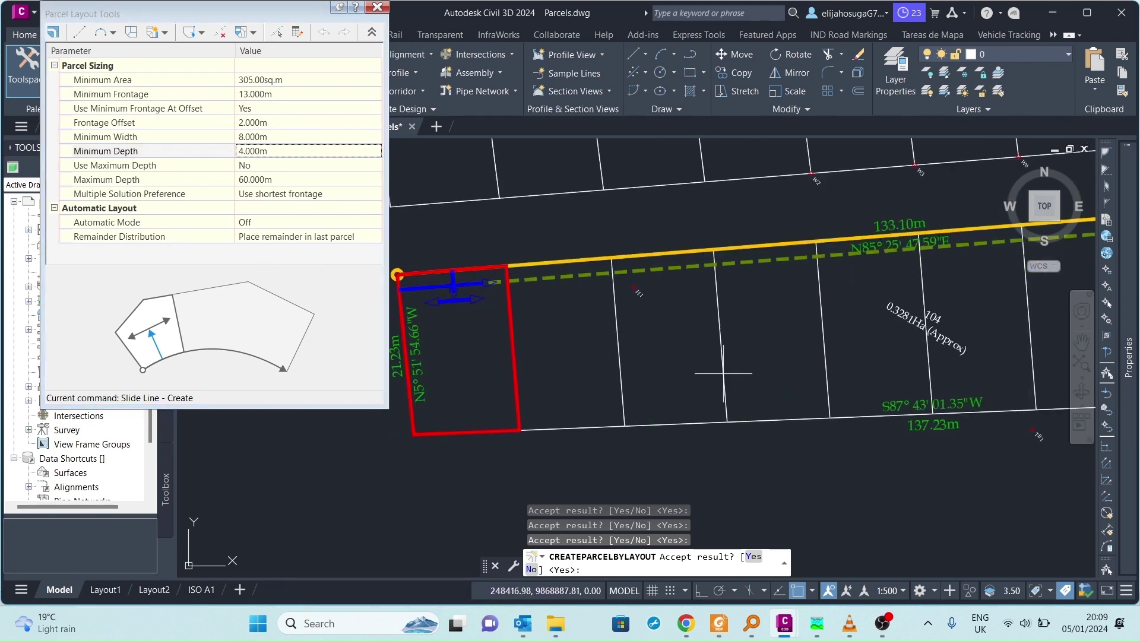
{"action": "scroll", "coordinate": [784, 319], "scroll_direction": "down", "scroll_amount": 2}
{"action": "scroll", "coordinate": [662, 392], "scroll_direction": "down", "scroll_amount": 2}
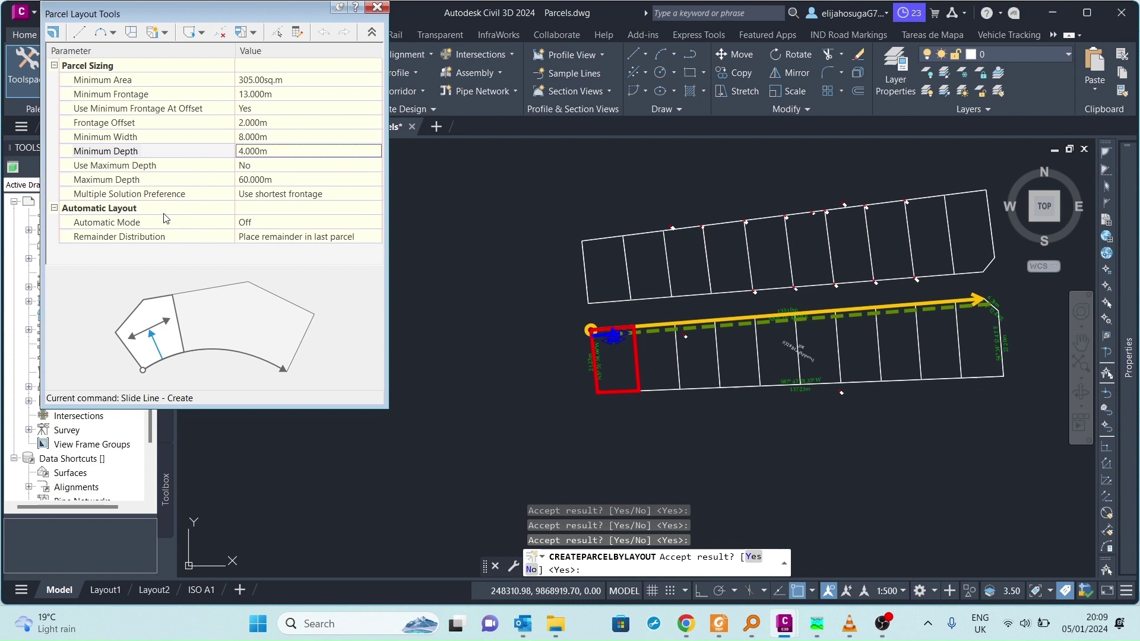
{"action": "left_click", "coordinate": [272, 224]}
{"action": "left_click", "coordinate": [266, 222]}
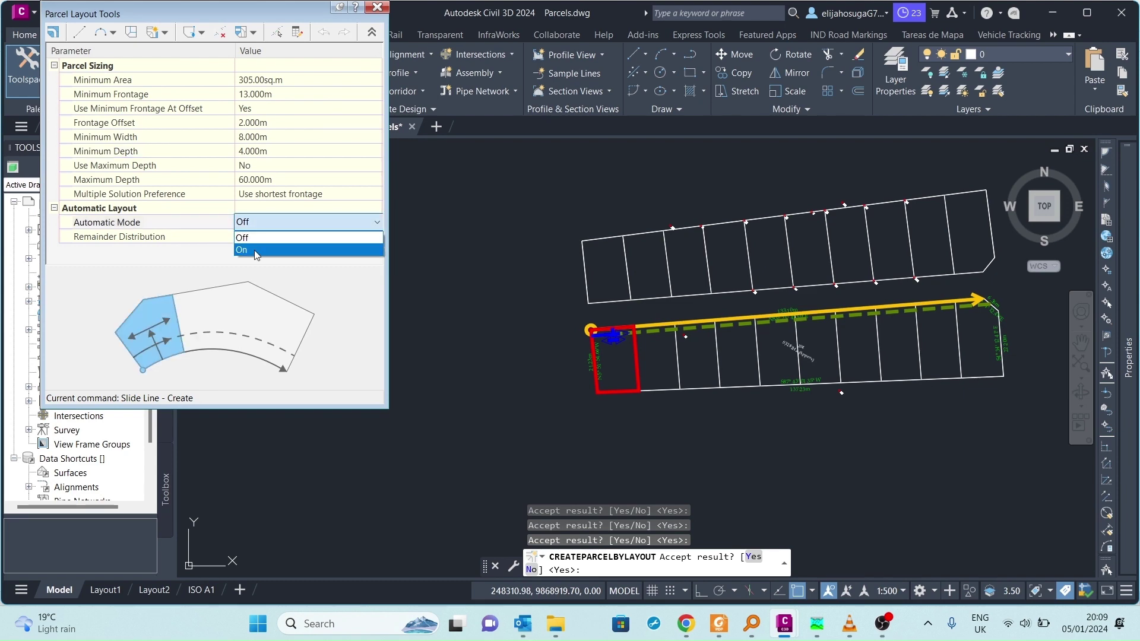
{"action": "left_click", "coordinate": [257, 250]}
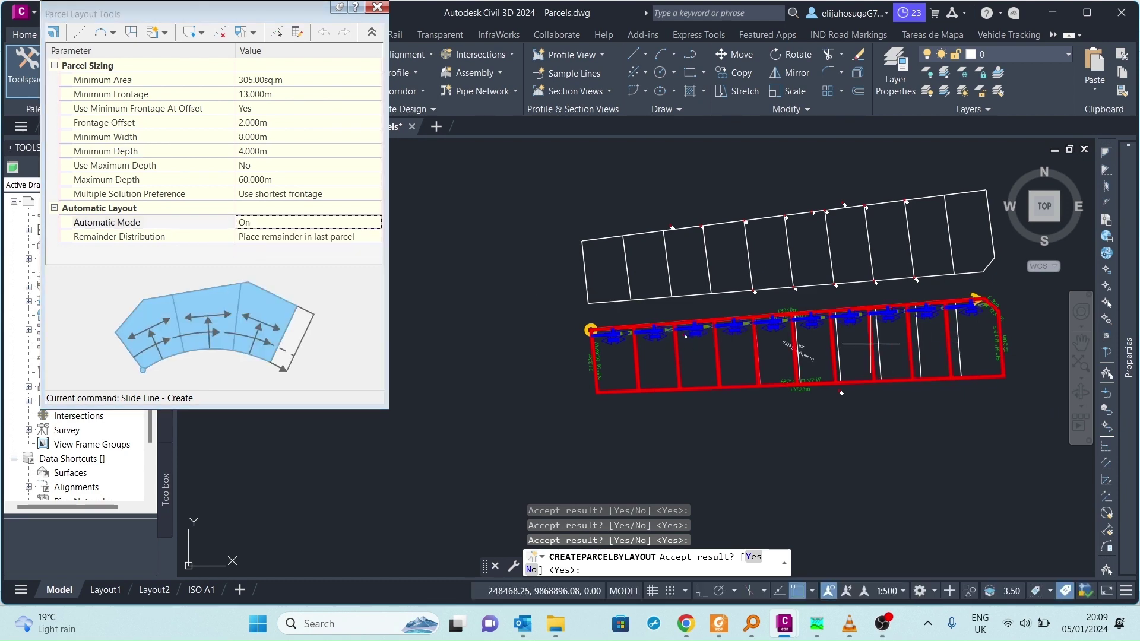
{"action": "scroll", "coordinate": [720, 357], "scroll_direction": "up", "scroll_amount": 2}
{"action": "scroll", "coordinate": [669, 369], "scroll_direction": "down", "scroll_amount": 2}
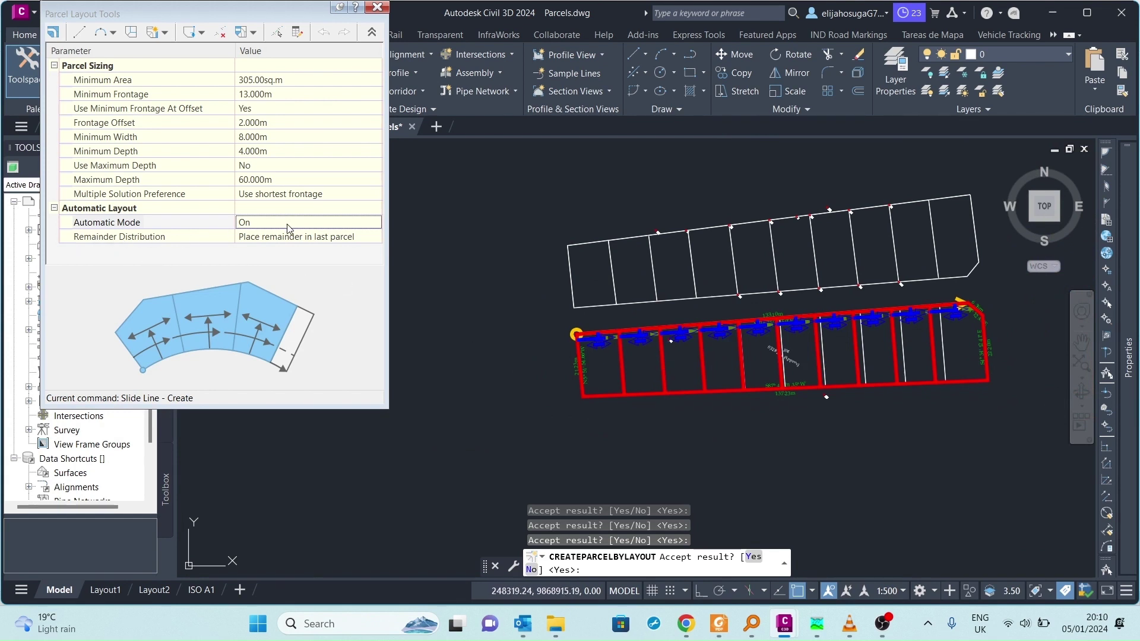
- Try the remainder distribution option Create parcel from remainder on the proposed lower-row layout
{"action": "left_click", "coordinate": [298, 244]}
{"action": "left_click", "coordinate": [298, 244]}
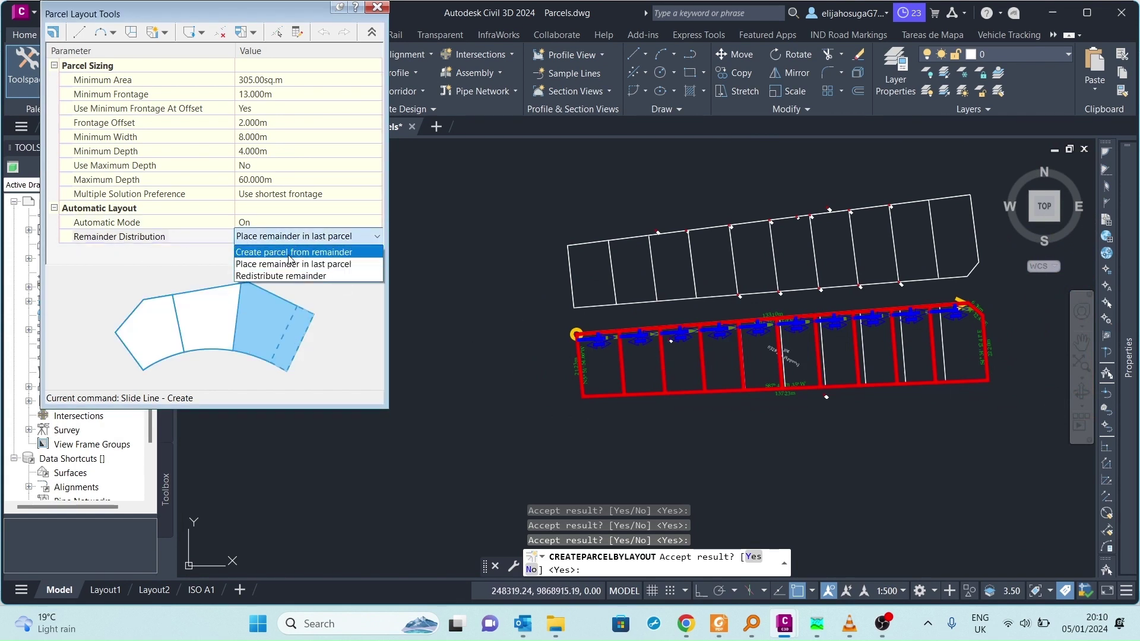
{"action": "left_click", "coordinate": [290, 259]}
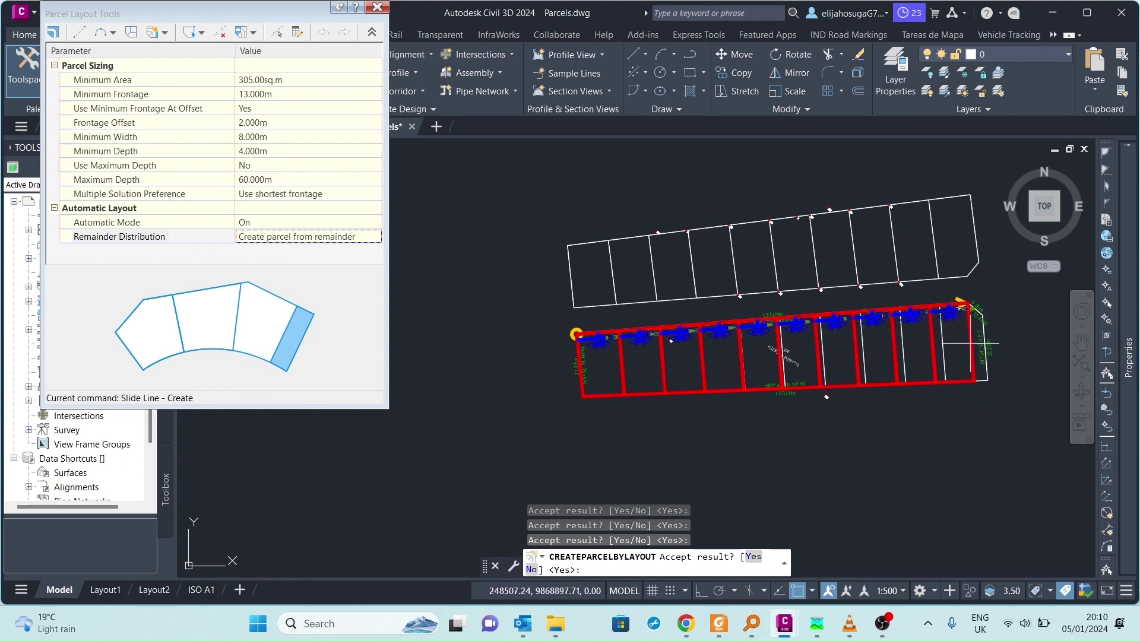
- Set the remainder distribution to Redistribute remainder and compare the proposed dividing lines with the drawn plot lines
{"action": "left_click", "coordinate": [276, 239]}
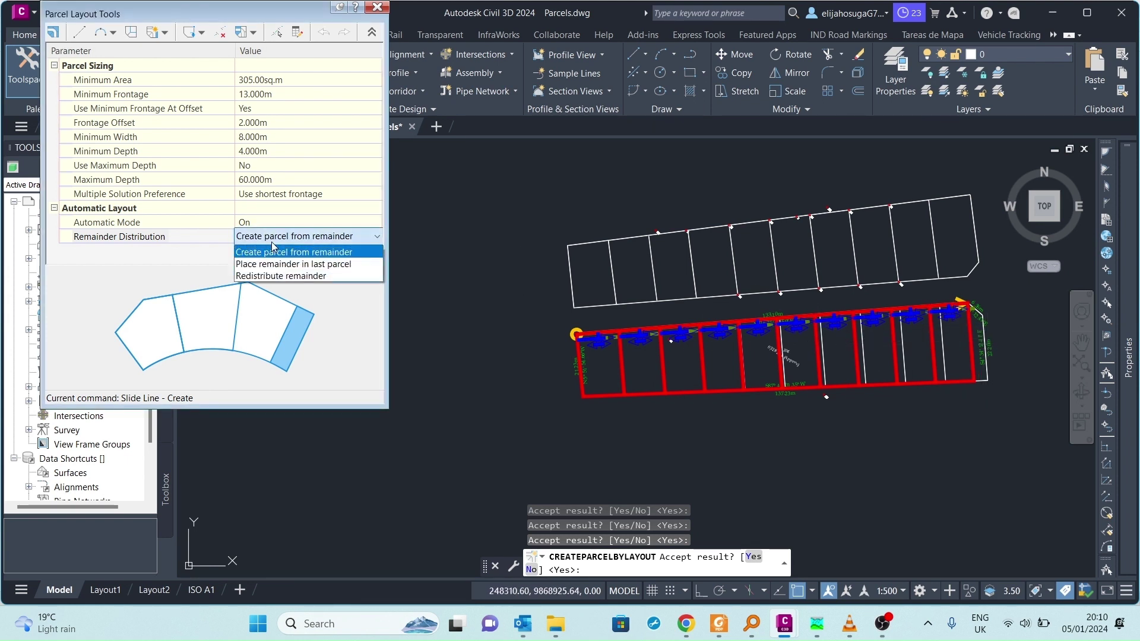
{"action": "left_click", "coordinate": [275, 275]}
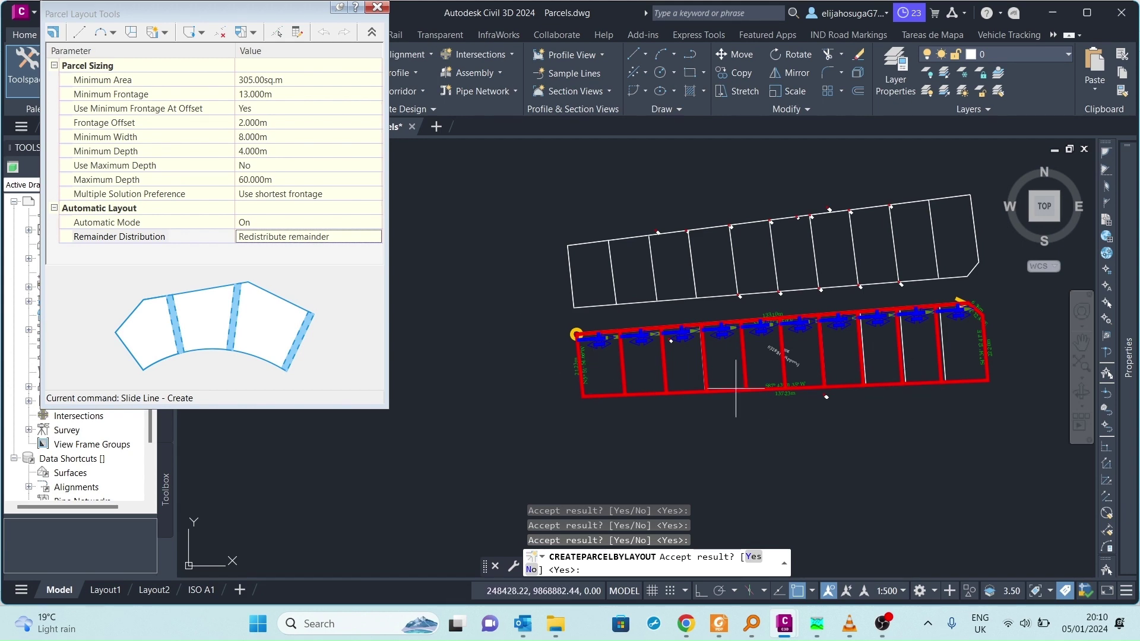
{"action": "scroll", "coordinate": [860, 359], "scroll_direction": "up", "scroll_amount": 2}
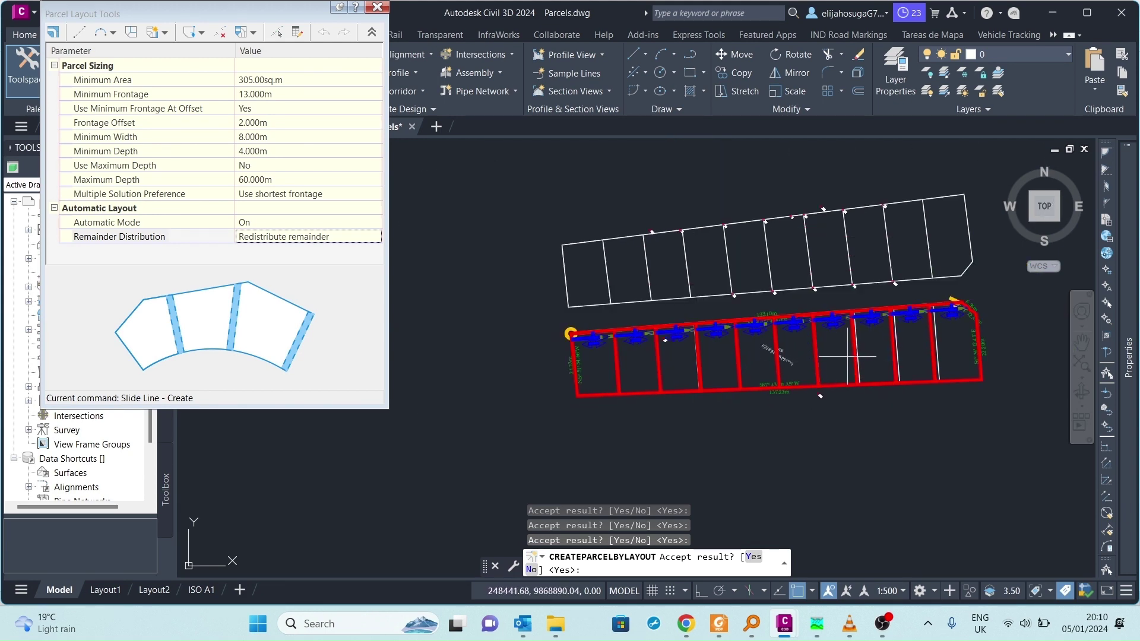
{"action": "scroll", "coordinate": [860, 359], "scroll_direction": "up", "scroll_amount": 2}
{"action": "scroll", "coordinate": [766, 339], "scroll_direction": "down", "scroll_amount": 4}
{"action": "scroll", "coordinate": [873, 339], "scroll_direction": "up", "scroll_amount": 5}
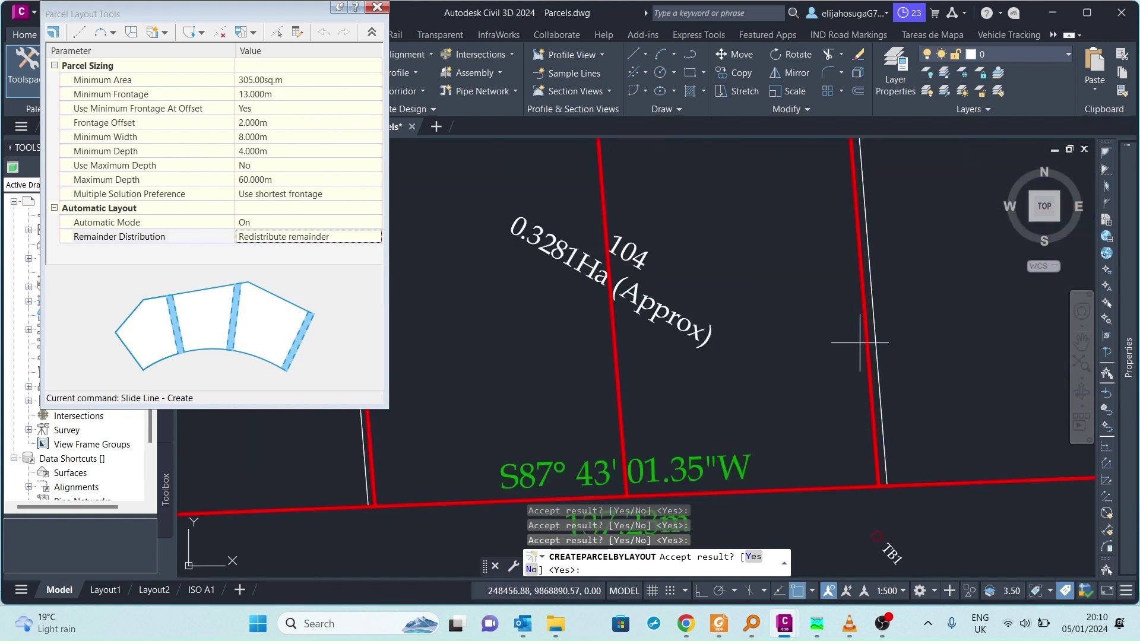
{"action": "scroll", "coordinate": [769, 336], "scroll_direction": "down", "scroll_amount": 5}
{"action": "scroll", "coordinate": [993, 333], "scroll_direction": "up", "scroll_amount": 2}
{"action": "scroll", "coordinate": [891, 332], "scroll_direction": "down", "scroll_amount": 4}
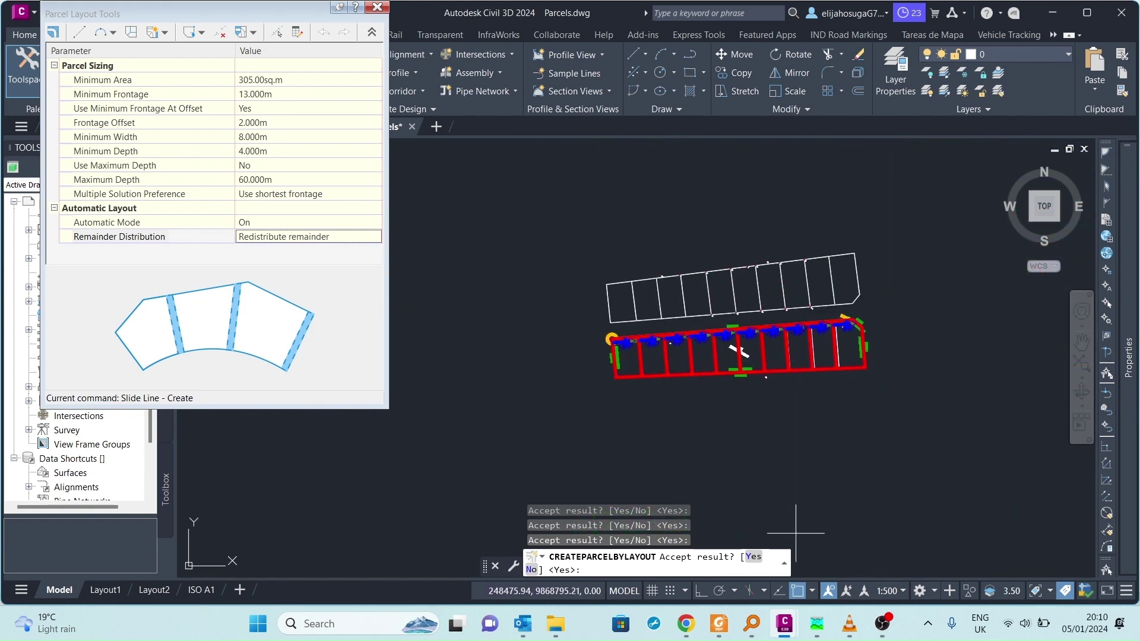
- Accept the proposed subdivision of the lower row and end the Slide Line - Create command
{"action": "left_click", "coordinate": [753, 559]}
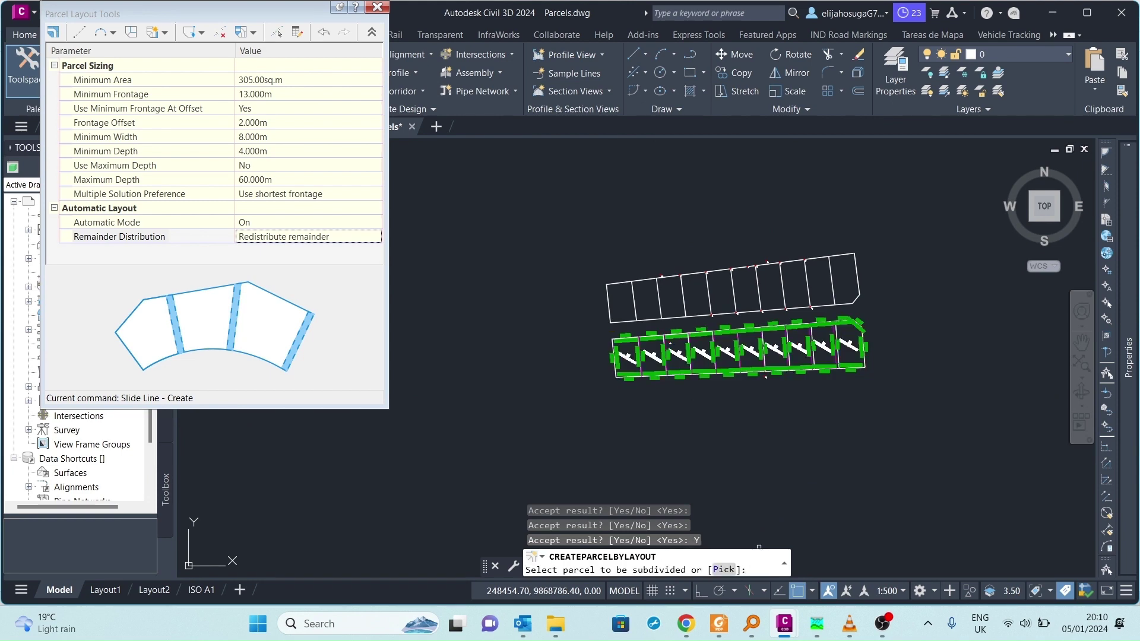
{"action": "scroll", "coordinate": [700, 351], "scroll_direction": "up", "scroll_amount": 6}
{"action": "scroll", "coordinate": [700, 351], "scroll_direction": "down", "scroll_amount": 5}
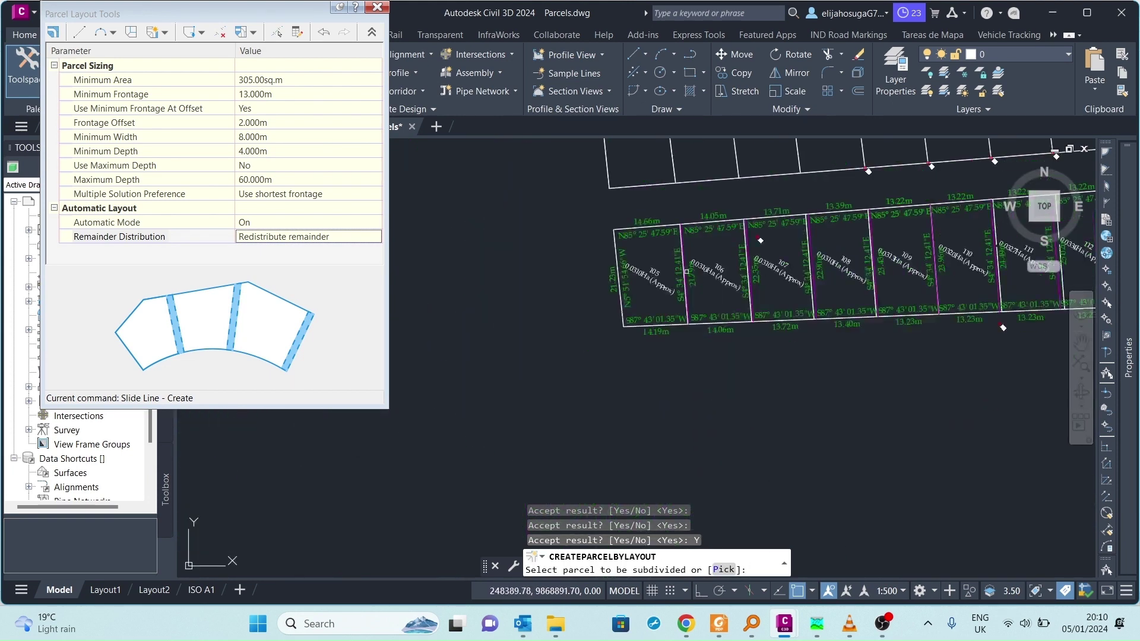
{"action": "scroll", "coordinate": [689, 309], "scroll_direction": "up", "scroll_amount": 3}
{"action": "scroll", "coordinate": [678, 276], "scroll_direction": "down", "scroll_amount": 6}
{"action": "scroll", "coordinate": [836, 278], "scroll_direction": "up", "scroll_amount": 2}
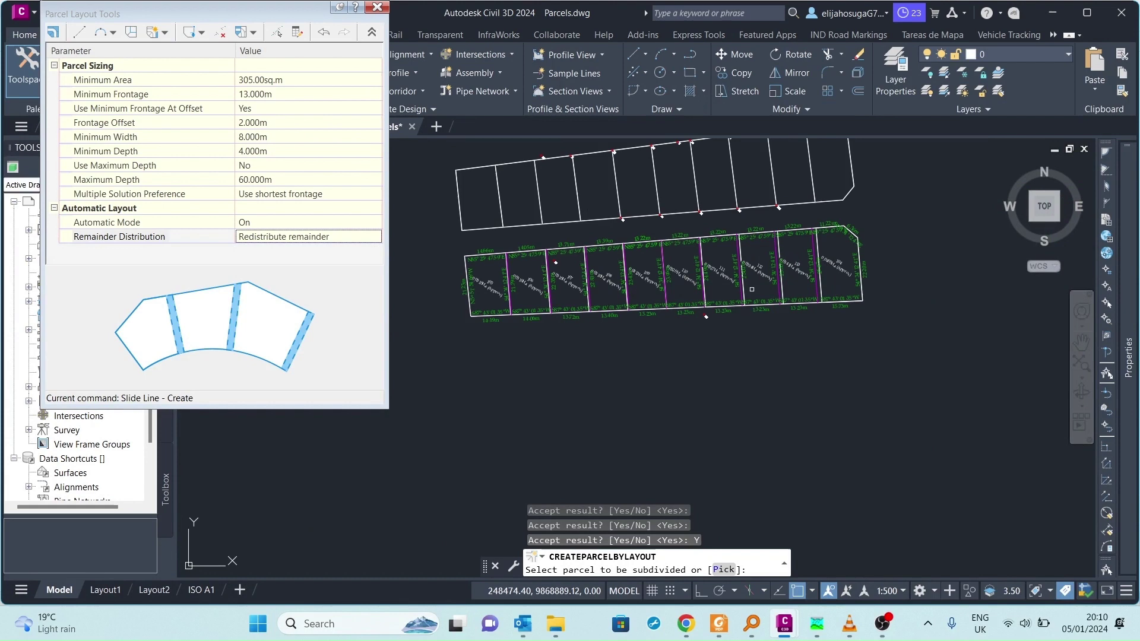
{"action": "key", "text": "Escape"}
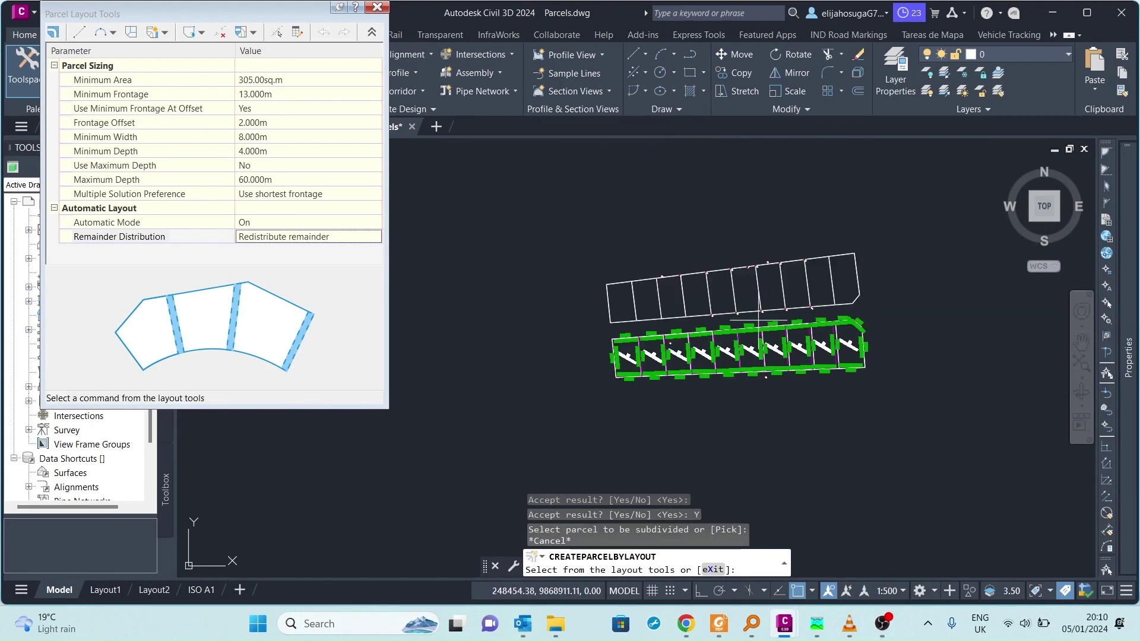
{"action": "scroll", "coordinate": [742, 332], "scroll_direction": "up", "scroll_amount": 2}
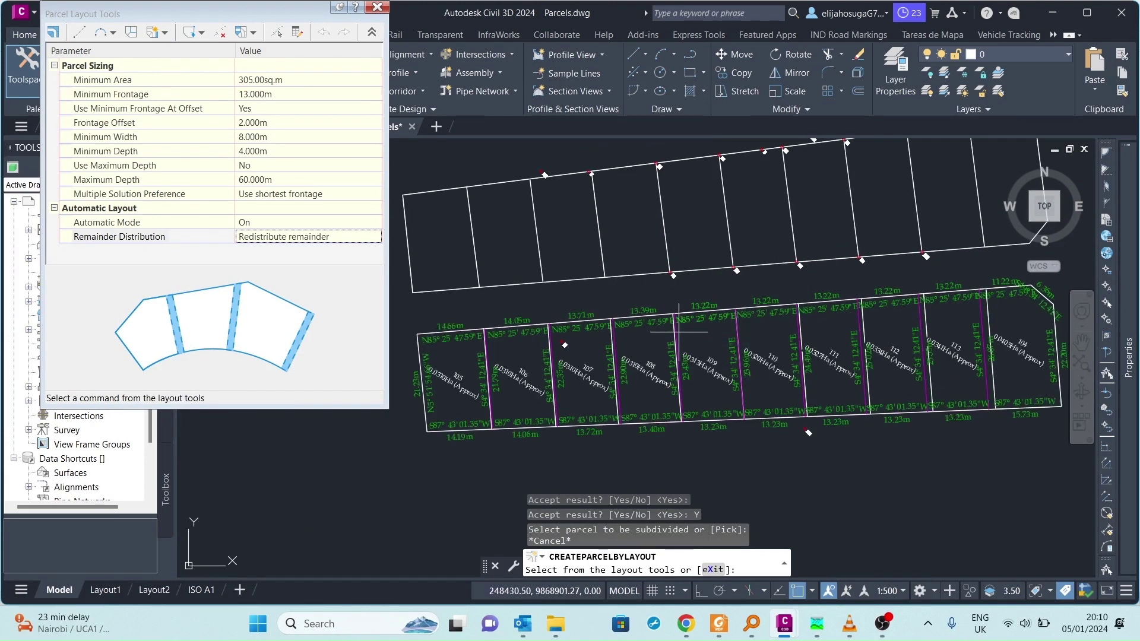